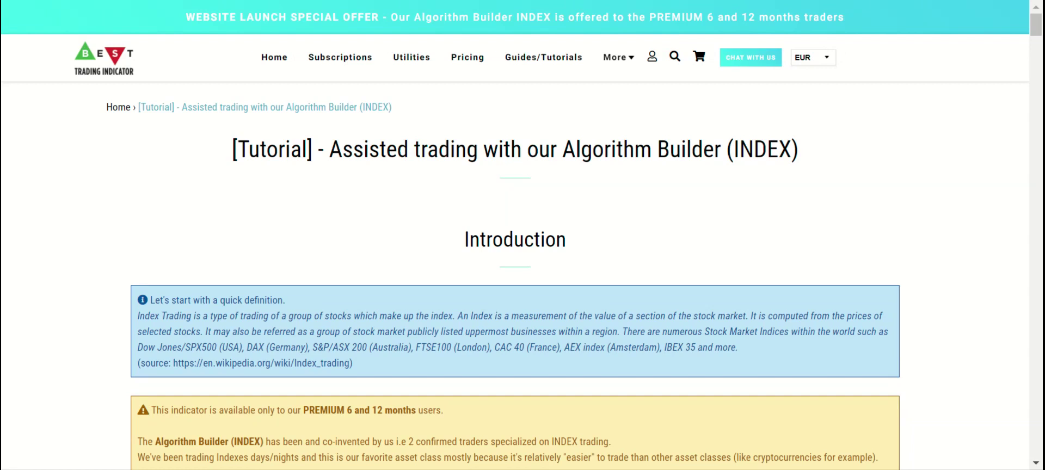
Step: Highlight the Algorithm Builder (INDEX) tutorial heading on the Best Trading Indicator page
drag(798, 153, 569, 136)
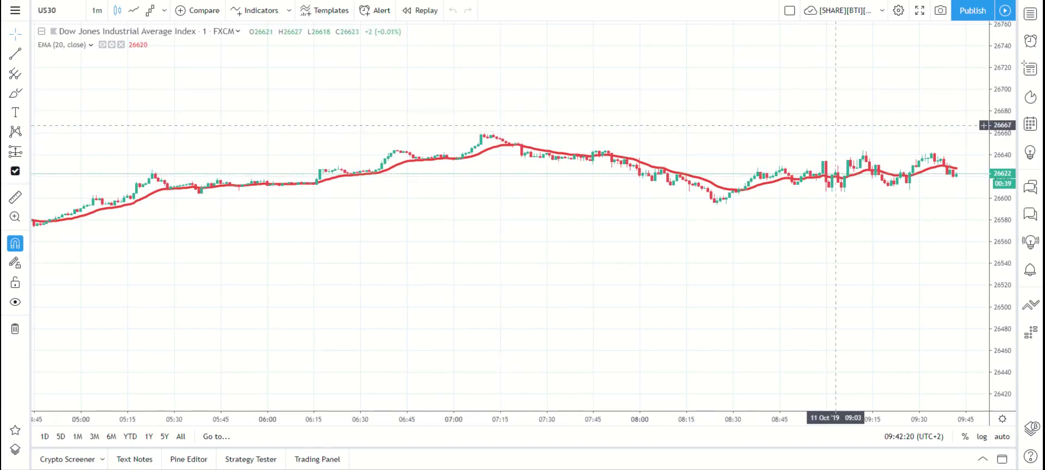
Step: Pan the Dow Jones 1-minute chart to leave empty space after the latest candle
drag(863, 112, 477, 110)
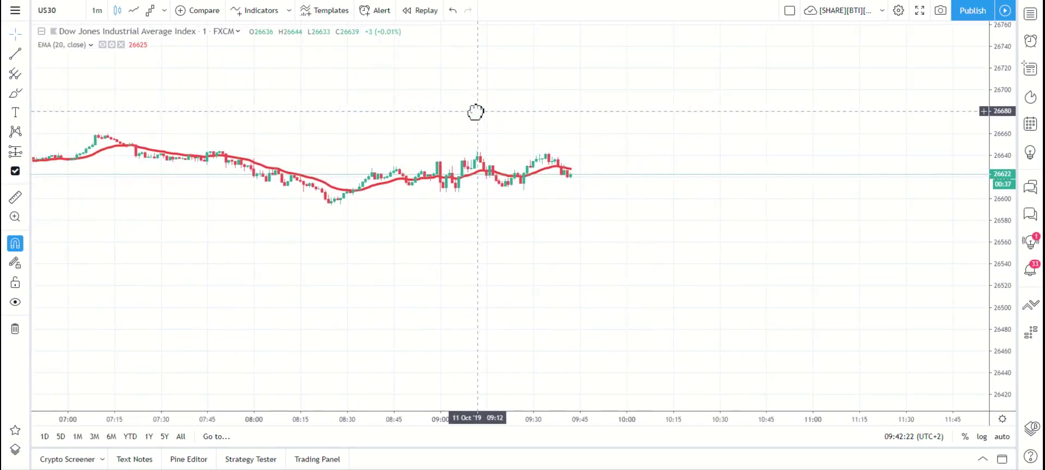
Step: Find Algorithm Builder - INDEX among the invite-only scripts and add it to the chart
click(256, 12)
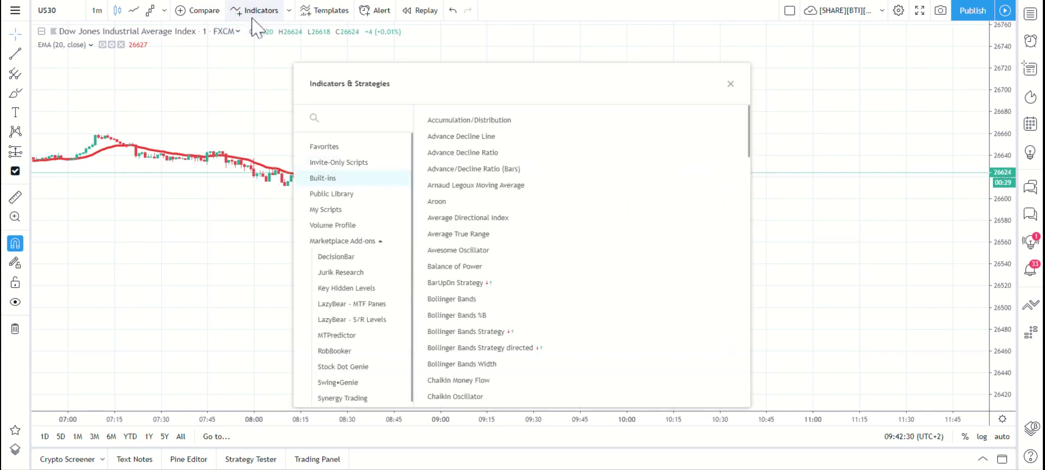
click(353, 163)
click(350, 116)
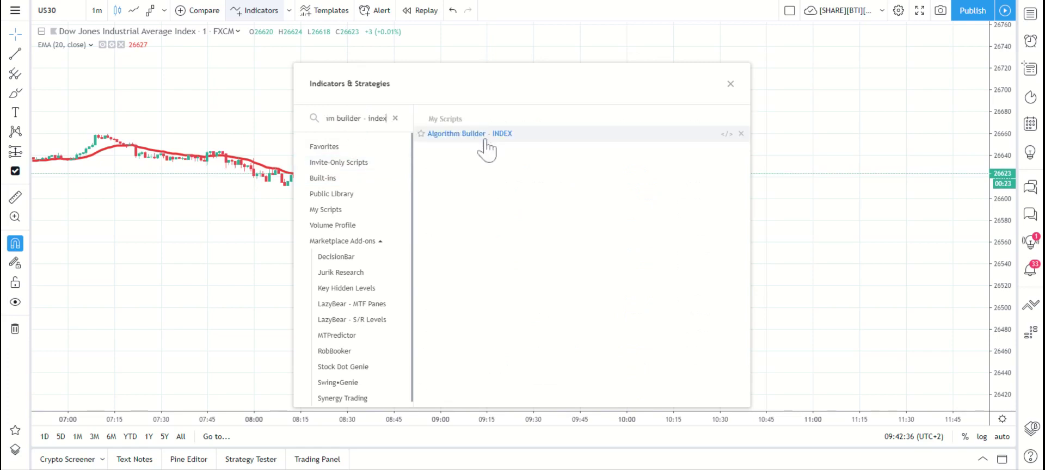
click(481, 136)
click(730, 83)
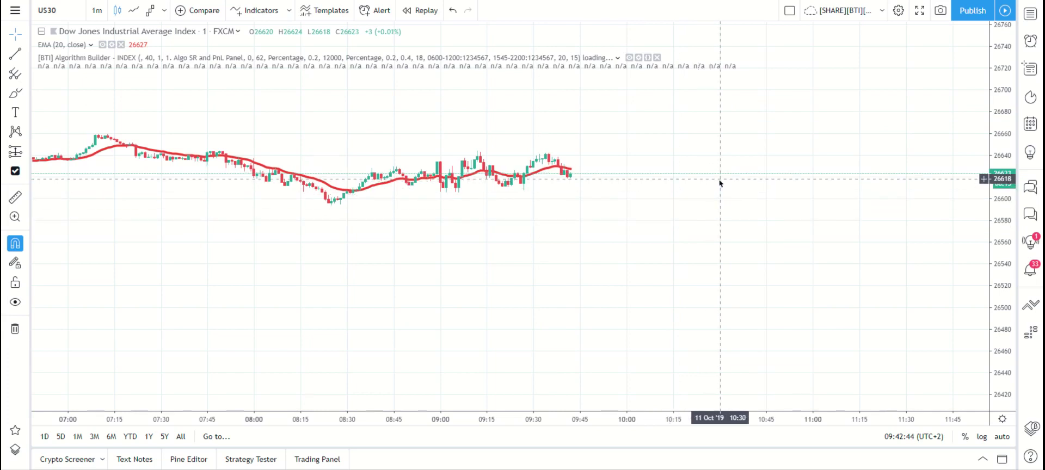
Step: Enter the access key in the Algorithm Builder - INDEX KEY input and apply the settings
drag(734, 154, 622, 166)
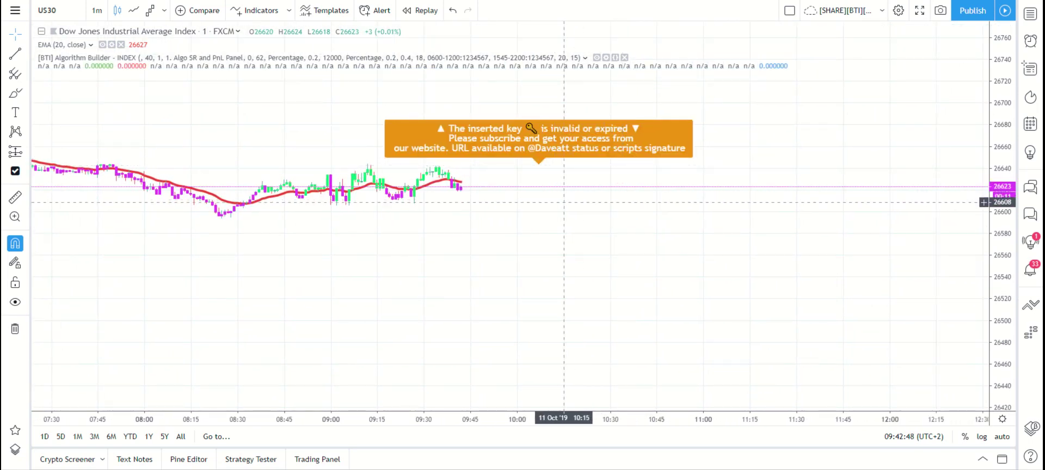
click(590, 203)
click(632, 143)
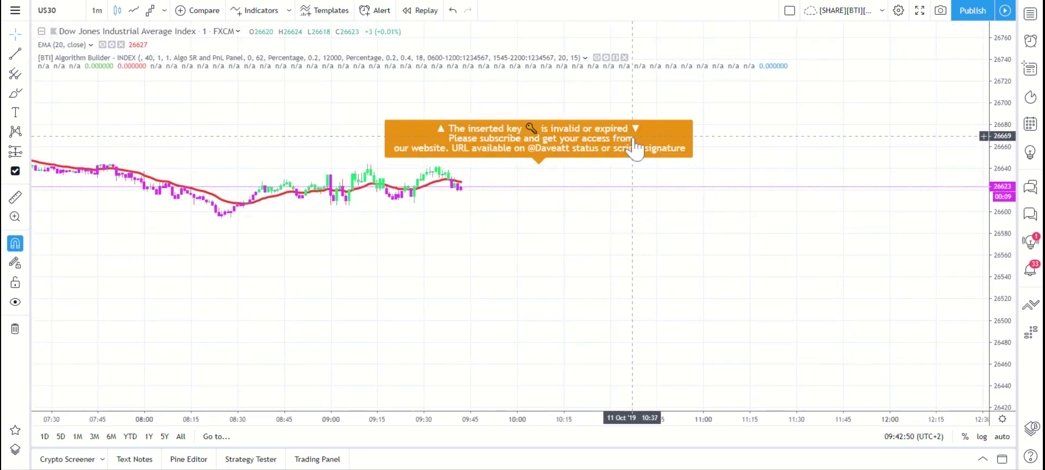
double_click(636, 144)
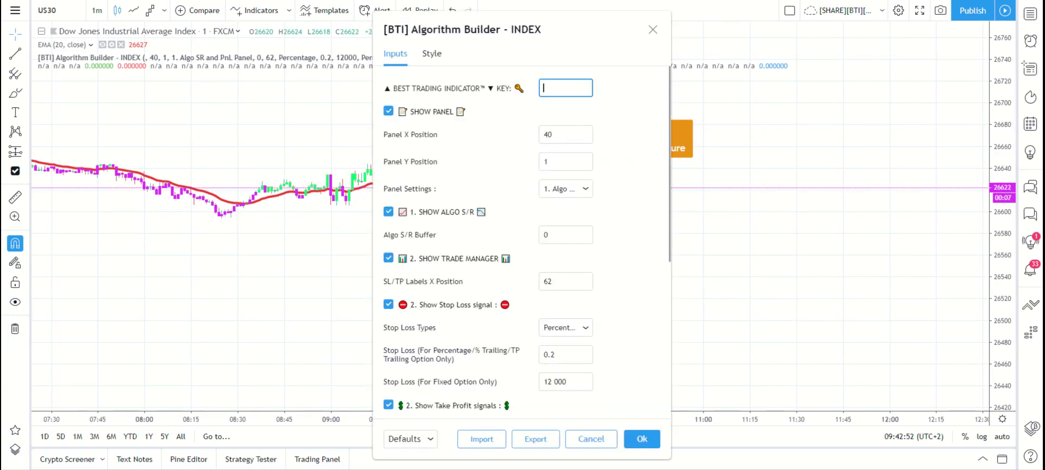
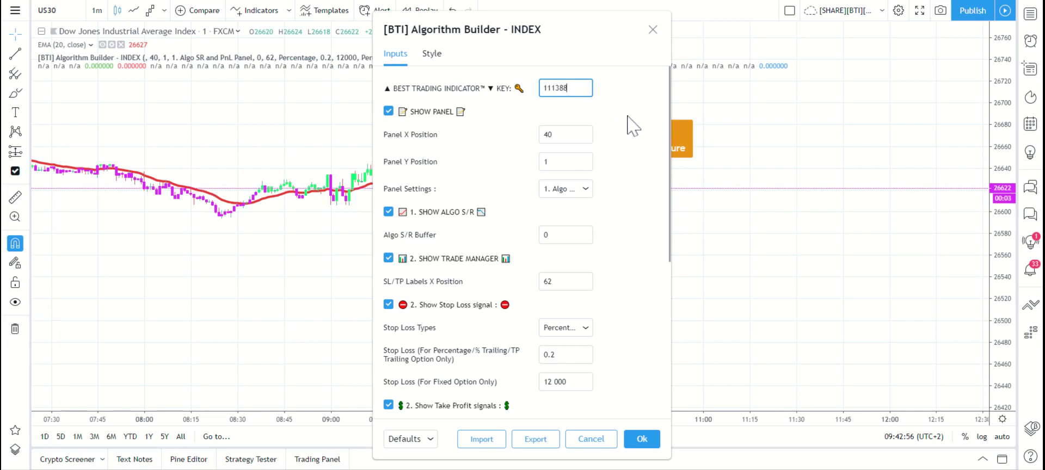
click(614, 104)
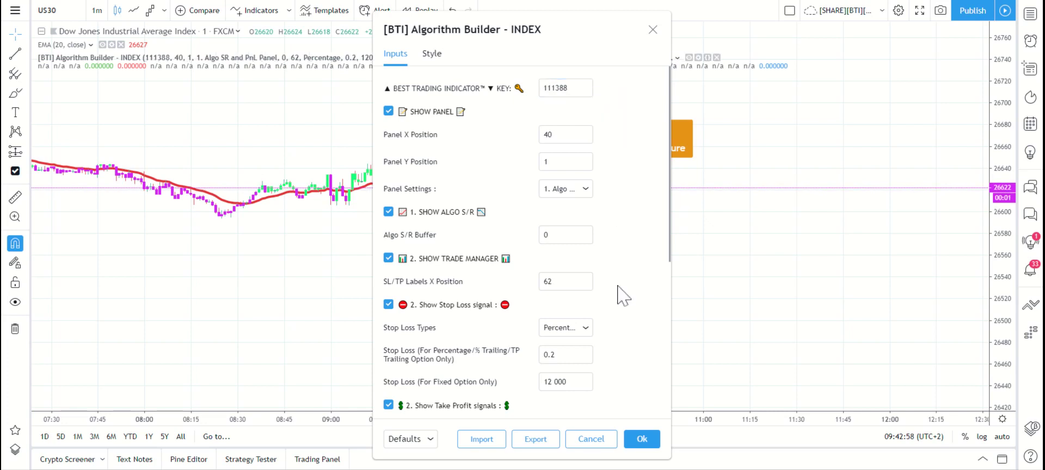
click(642, 439)
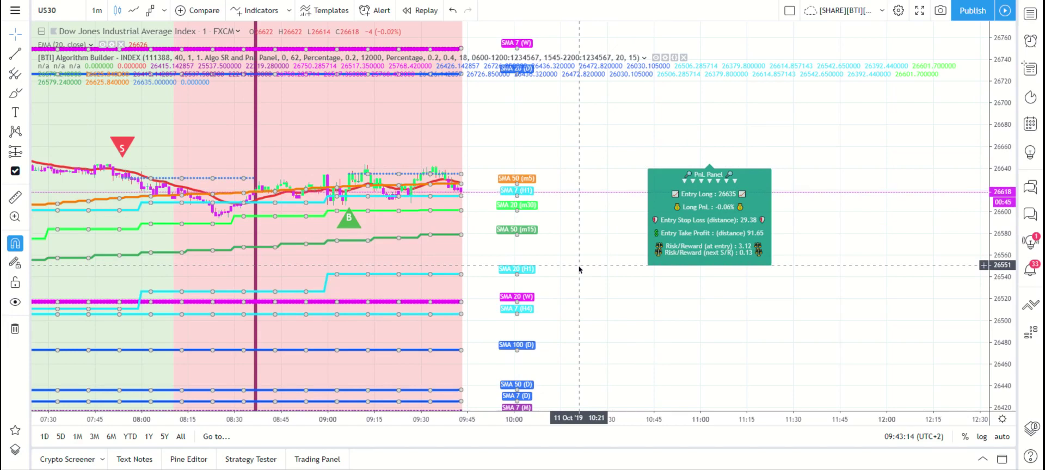
Step: Set the price scale to Auto (Fits Data To Screen) and compress it vertically
right_click(1004, 128)
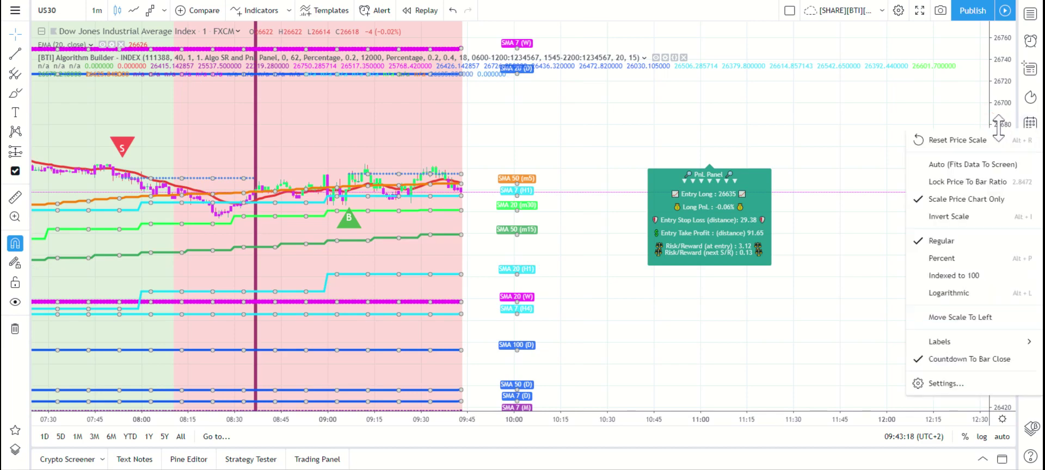
click(950, 163)
right_click(992, 158)
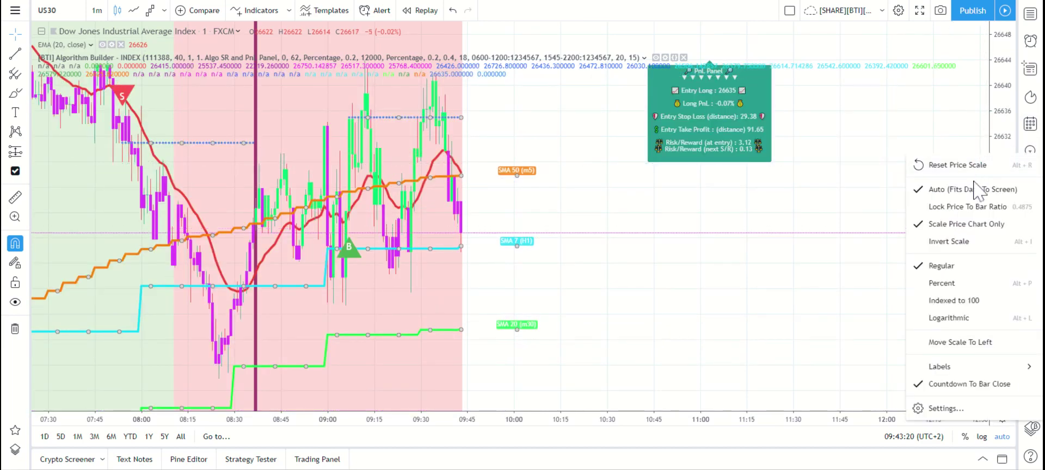
click(1009, 112)
drag(1010, 112, 992, 121)
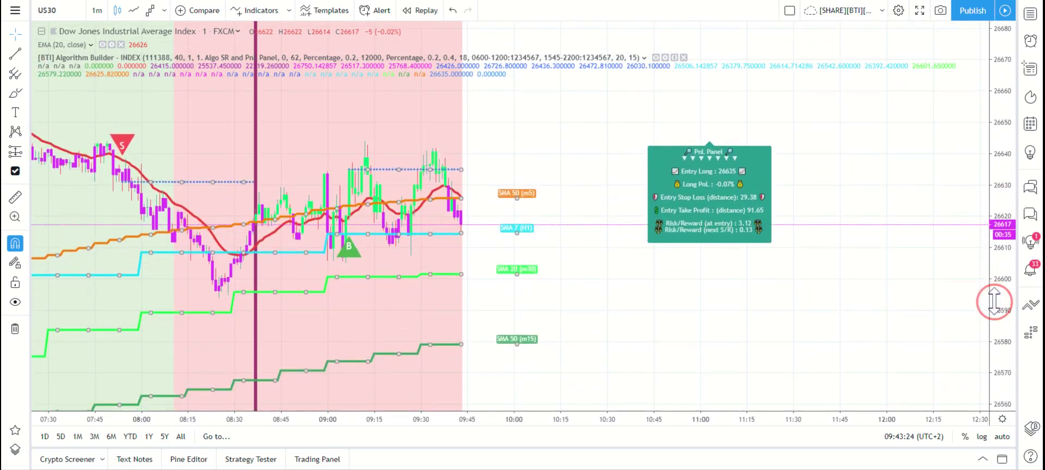
drag(992, 120, 998, 313)
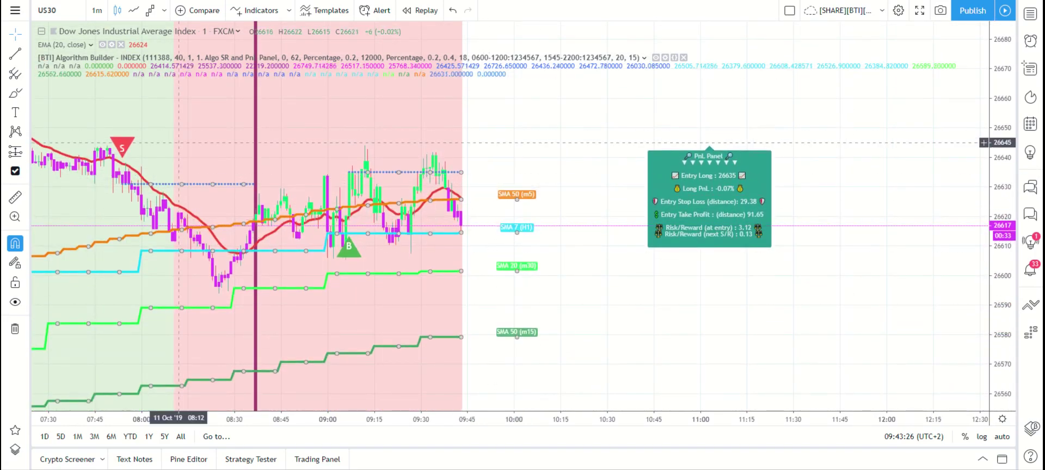
Step: Scroll back to earlier overnight buy and sell signals and collapse the indicator legend
drag(114, 180, 677, 177)
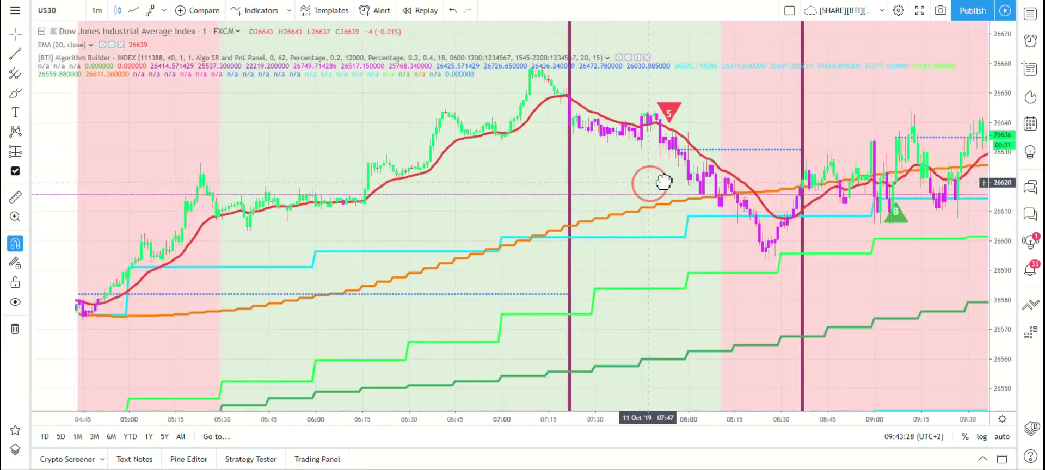
drag(216, 210, 746, 185)
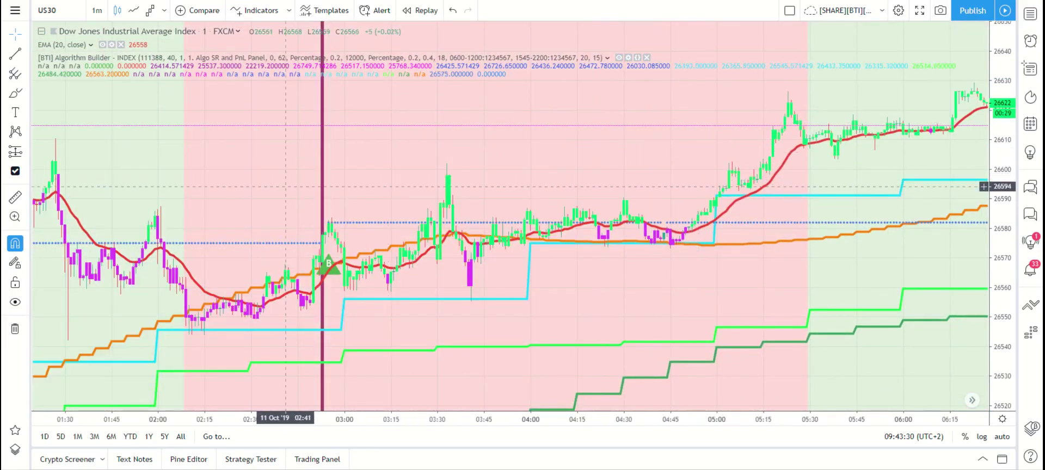
mouse_move(273, 185)
mouse_down()
mouse_move(770, 164)
mouse_move(532, 165)
mouse_up()
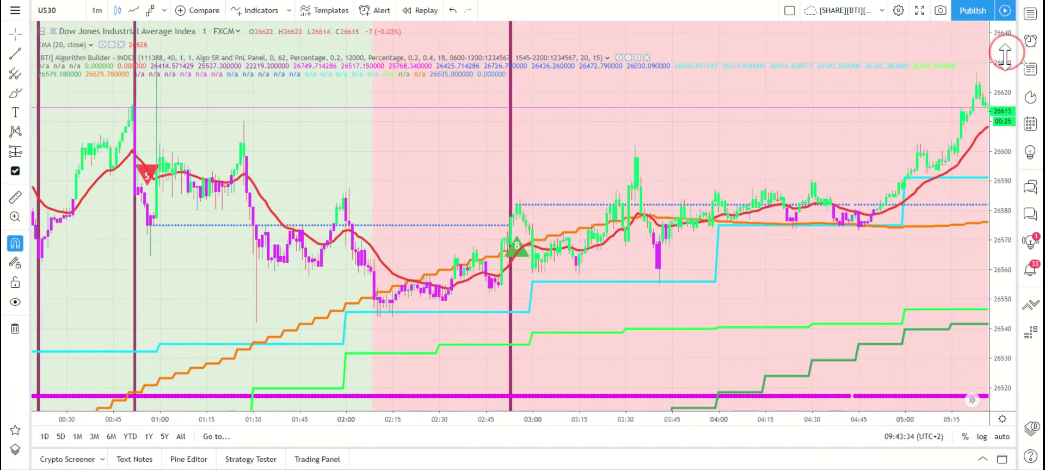
drag(1003, 49, 1003, 70)
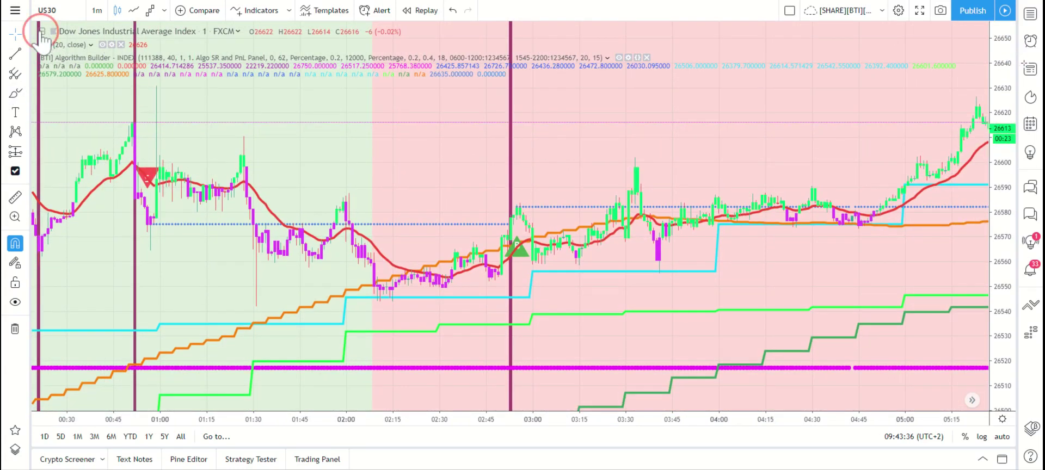
click(42, 31)
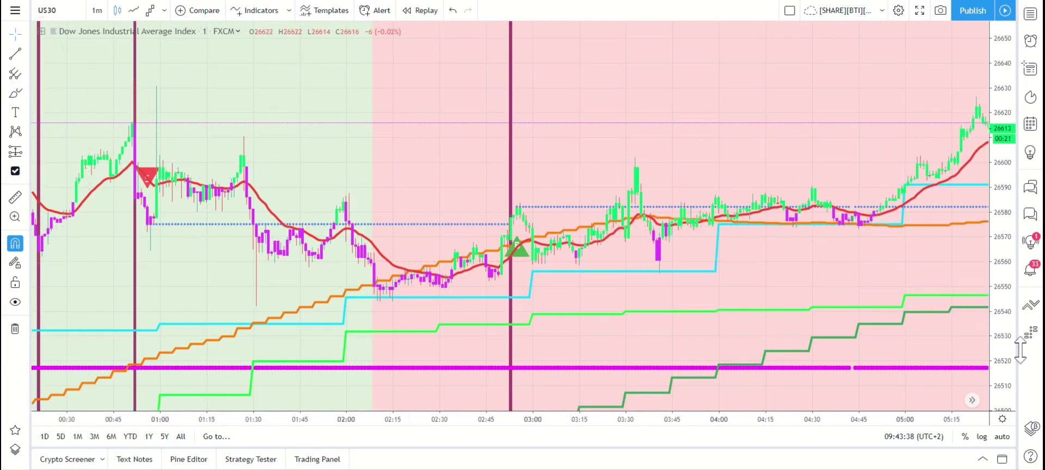
drag(1008, 351, 966, 235)
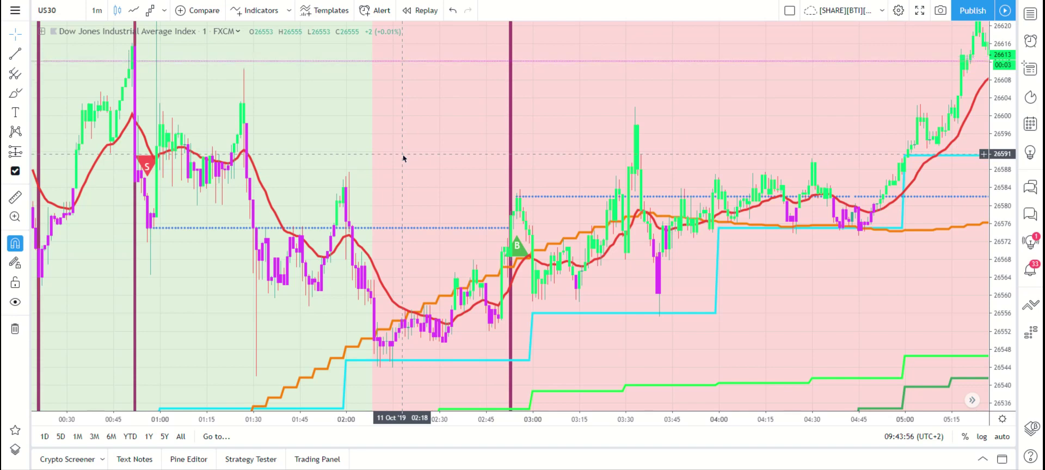
Step: Inspect the 20-period EMA settings and close them without changes
click(520, 246)
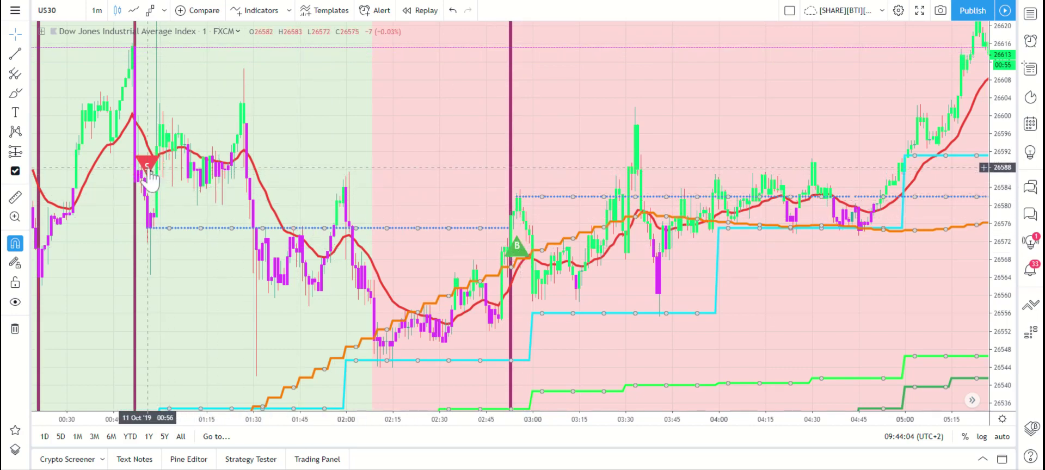
click(105, 154)
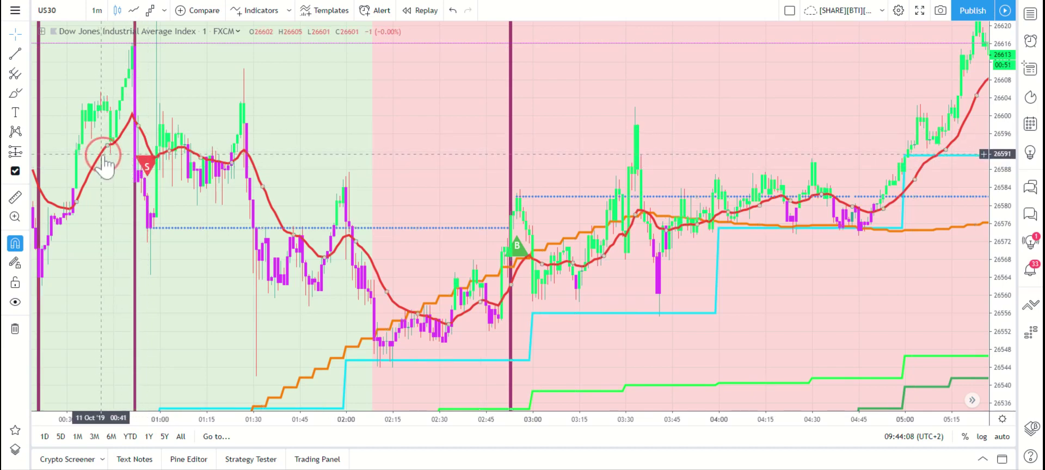
double_click(104, 155)
click(450, 216)
click(671, 316)
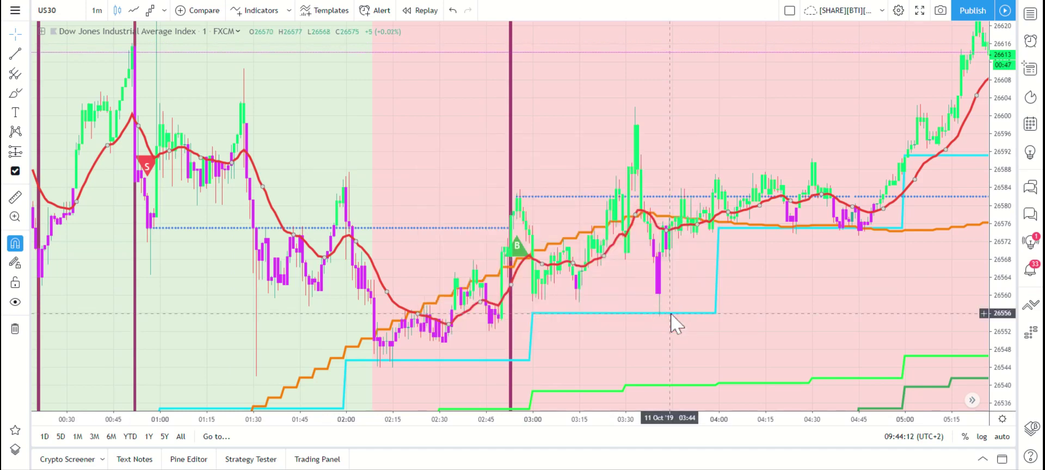
Step: Browse earlier history, refit the price range, then return to the most recent bars
drag(675, 324, 898, 182)
drag(450, 294, 780, 131)
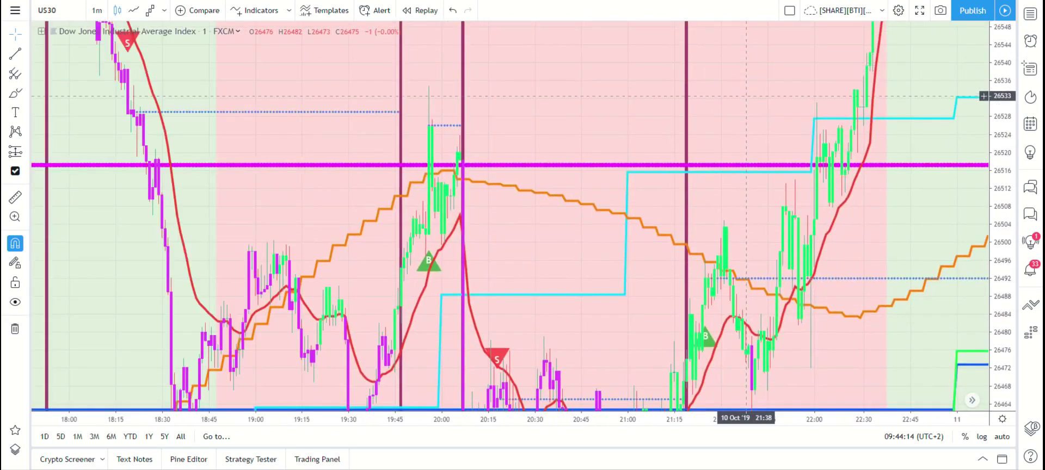
double_click(998, 256)
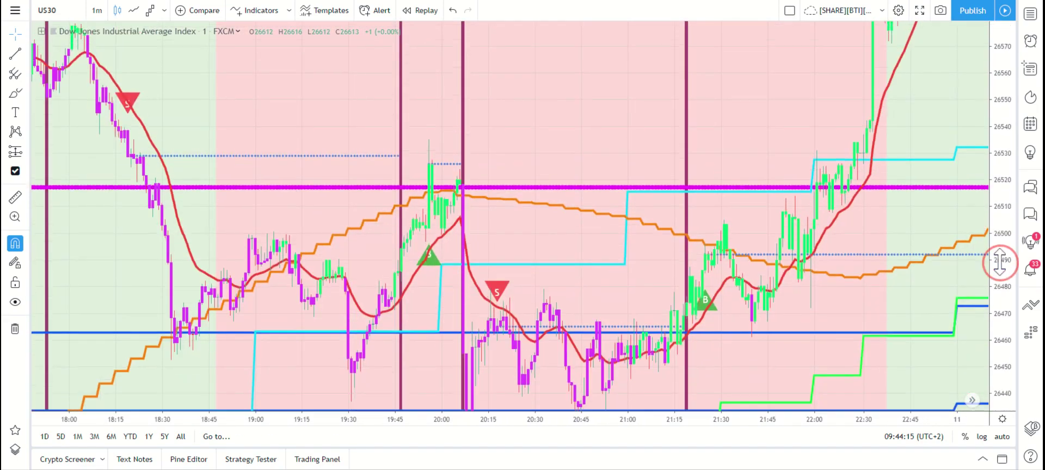
click(498, 299)
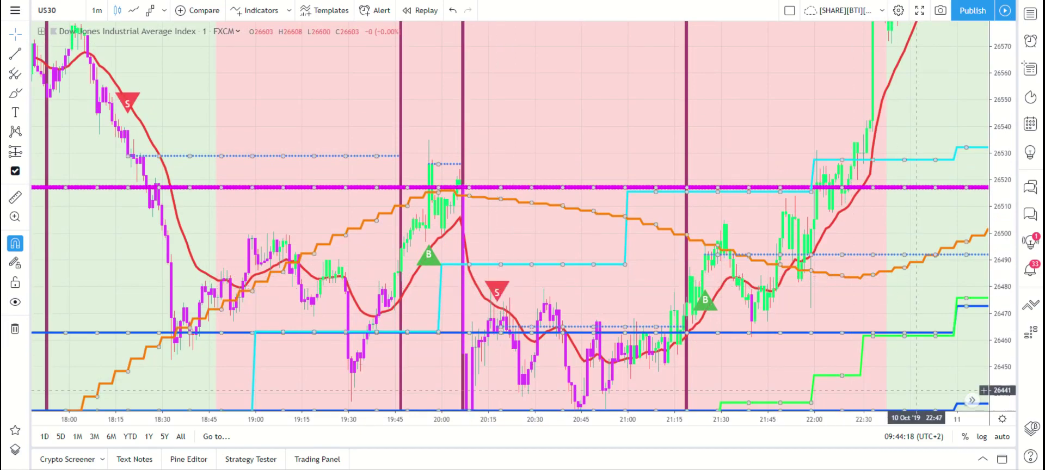
click(971, 400)
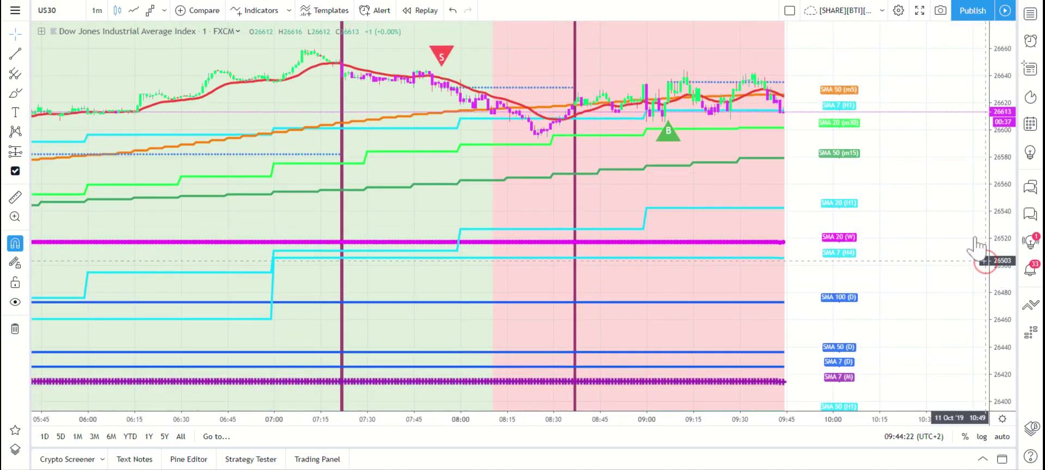
Step: Shift the chart so the PnL panel fits, then review the indicator's Style and Inputs unchanged
drag(970, 231, 816, 195)
drag(1003, 175, 994, 172)
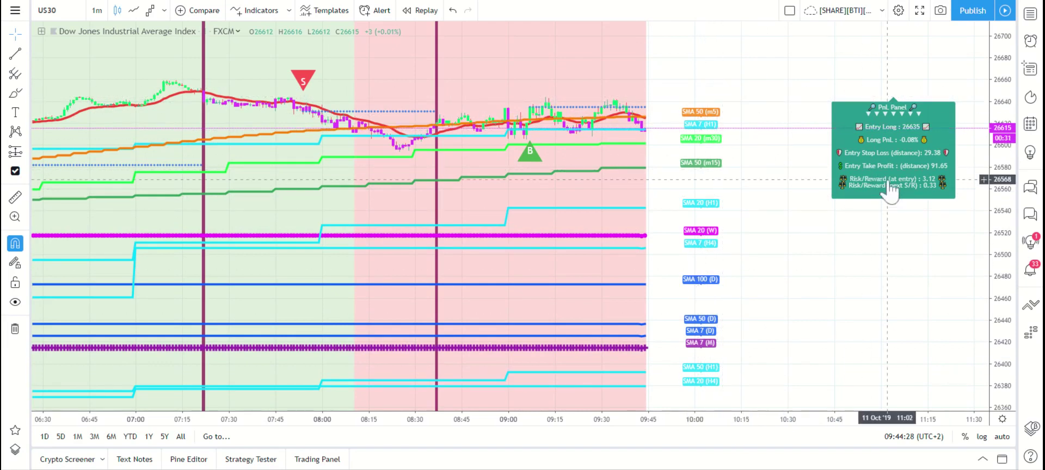
double_click(891, 190)
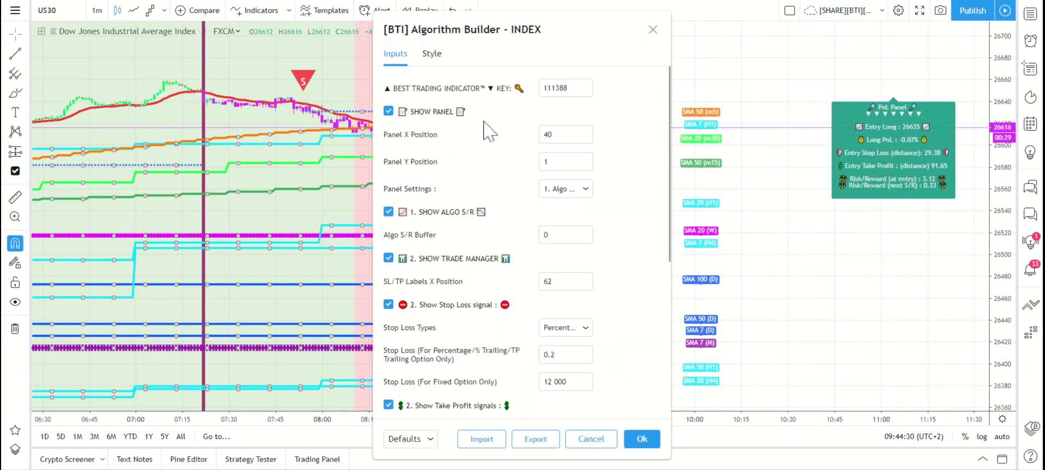
click(432, 54)
scroll(457, 180, down, 5)
scroll(452, 152, down, 2)
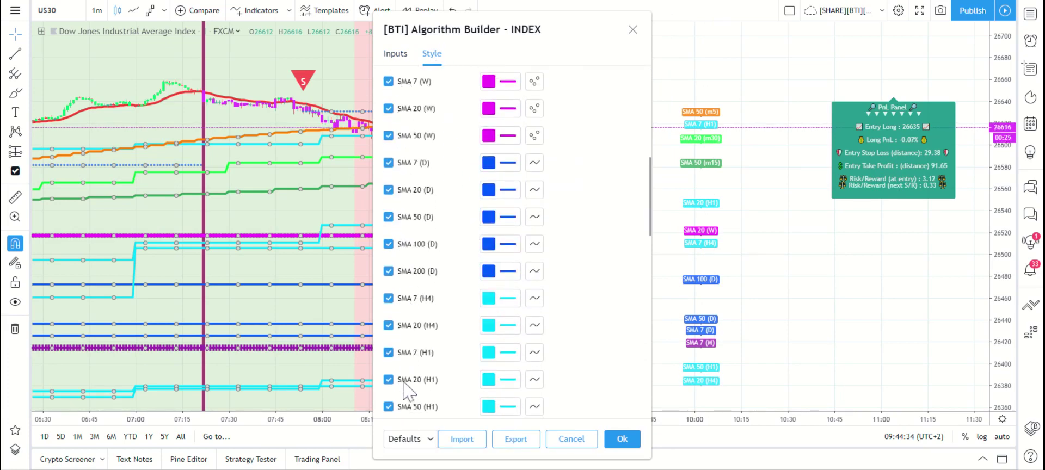
click(396, 55)
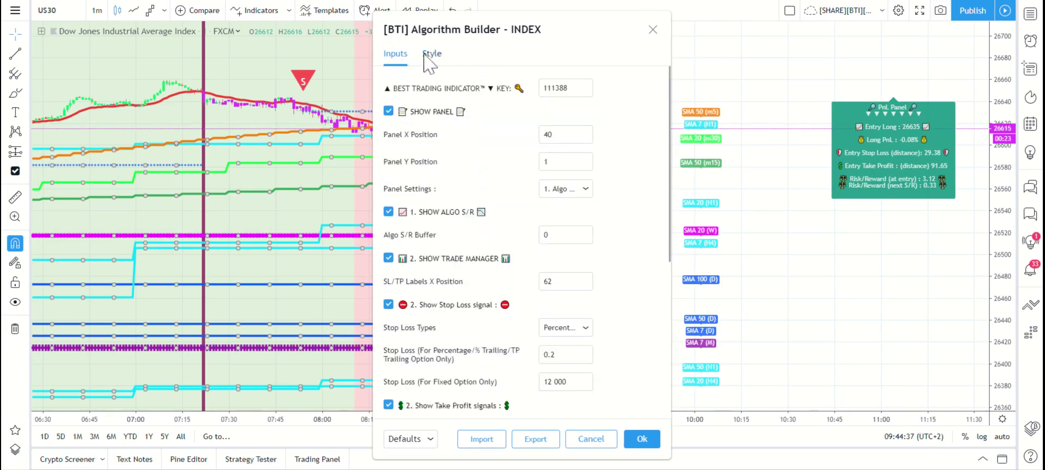
click(653, 30)
click(753, 216)
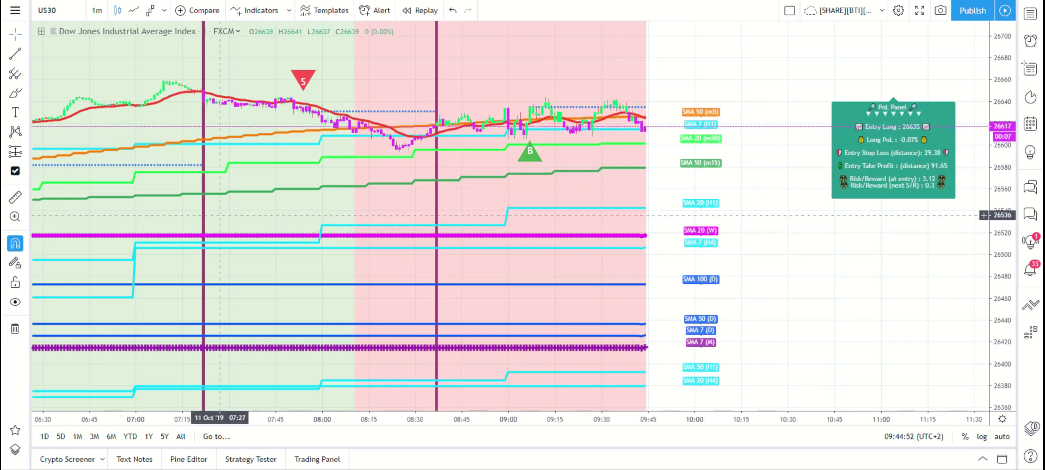
mouse_move(262, 233)
mouse_down()
mouse_move(511, 229)
mouse_move(586, 246)
mouse_up()
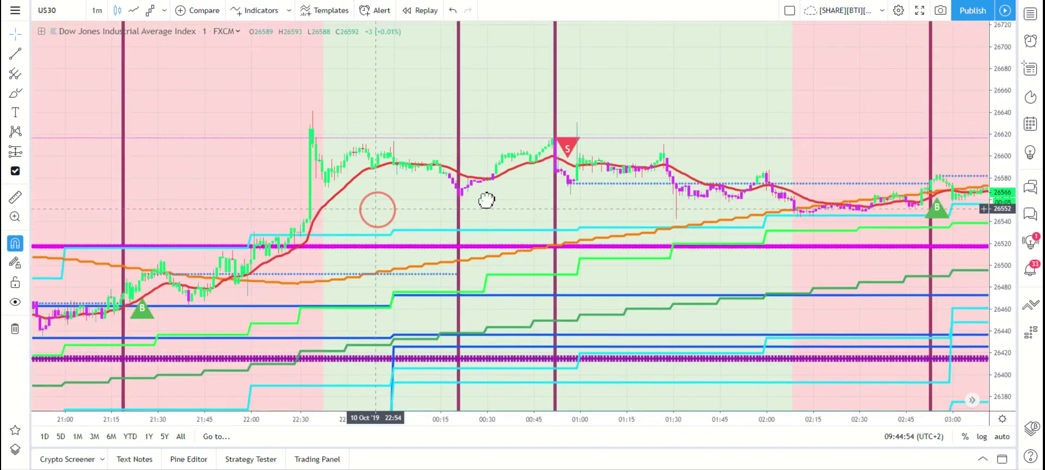
scroll(586, 246, left, 10)
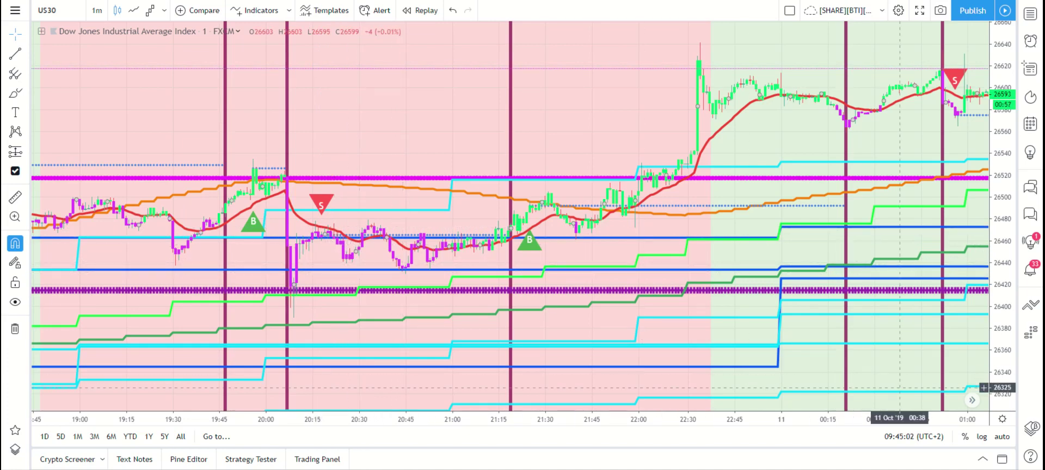
click(972, 400)
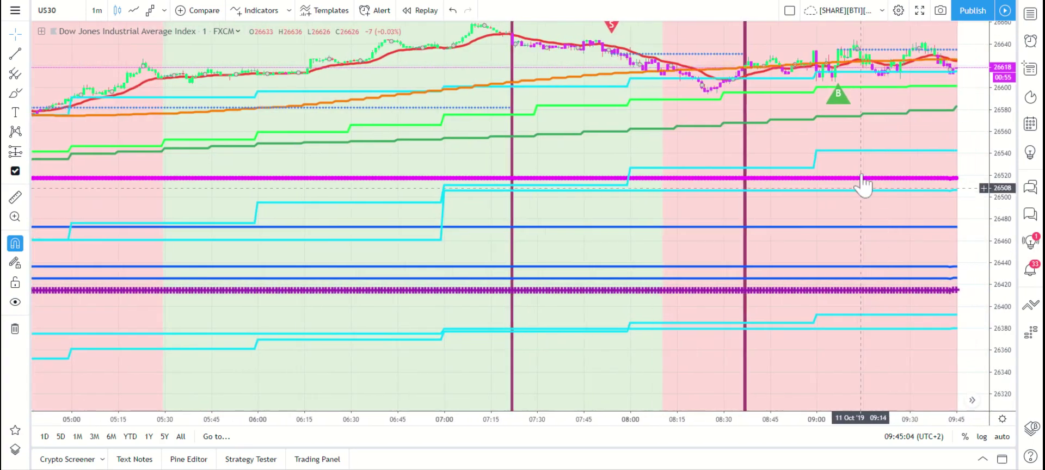
mouse_move(956, 105)
mouse_down()
mouse_move(880, 158)
mouse_move(746, 157)
mouse_up()
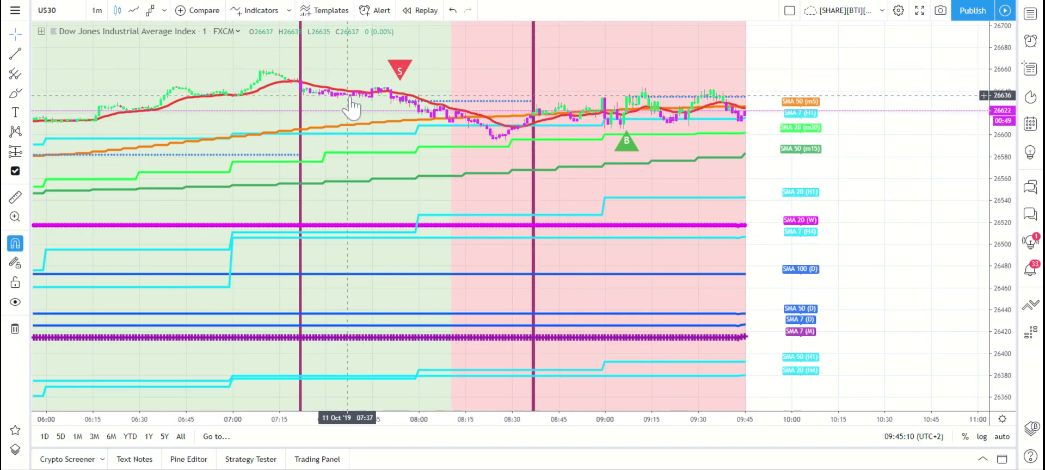
drag(175, 132, 707, 159)
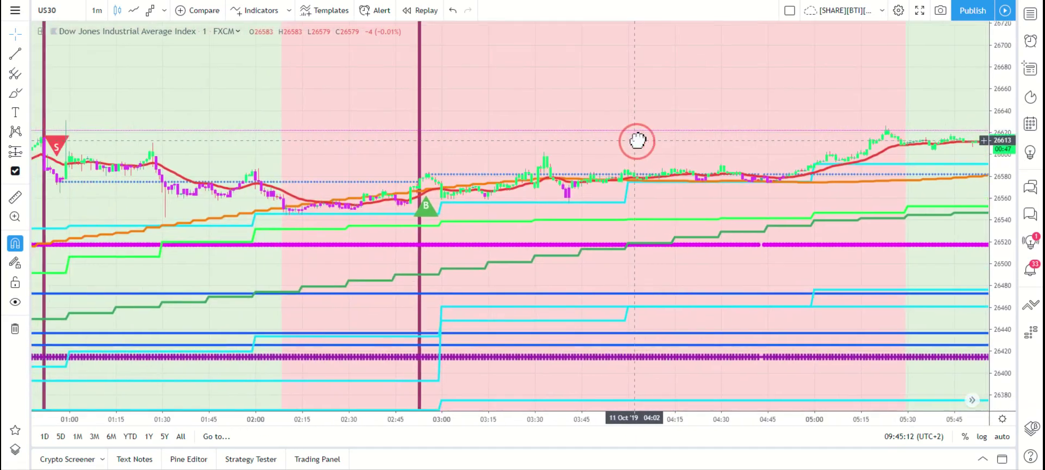
drag(178, 153, 602, 145)
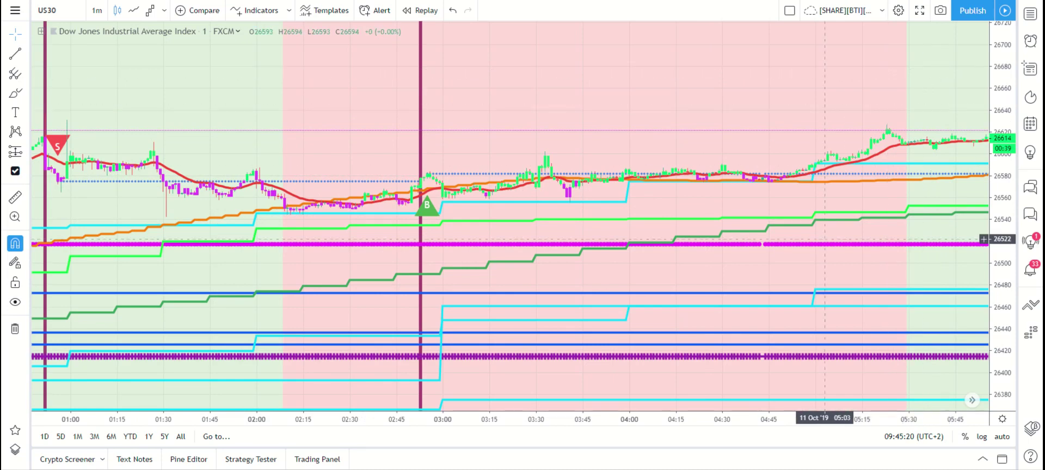
click(972, 401)
drag(751, 82, 663, 79)
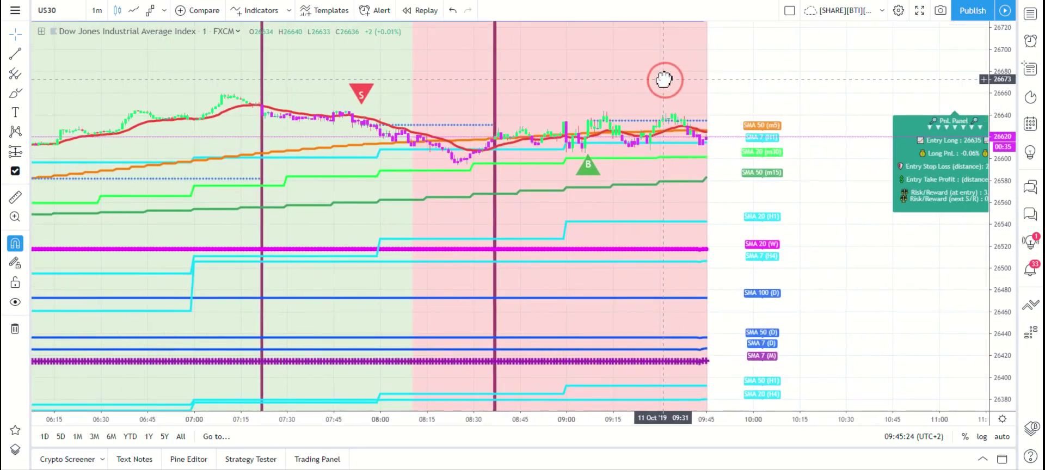
drag(858, 270, 768, 261)
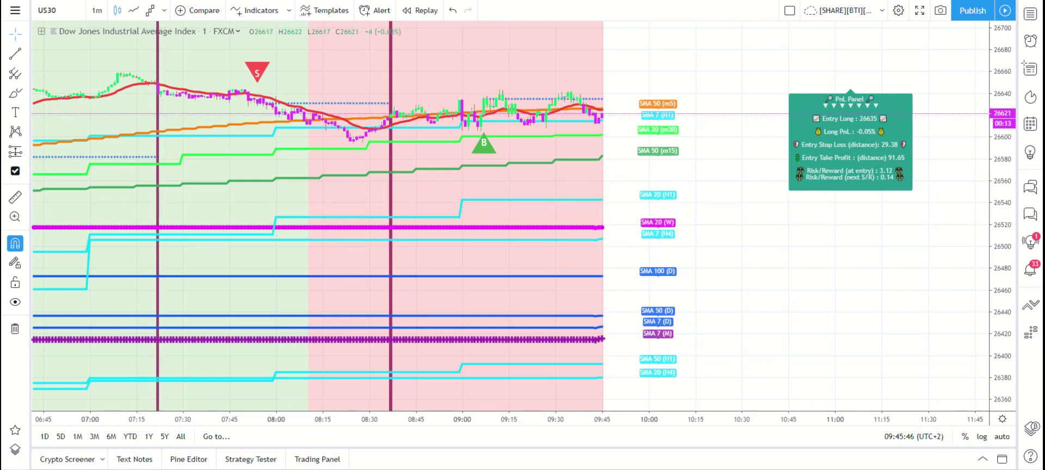
Step: Uncheck SHOW PANEL in the Algorithm Builder INDEX settings and expand the indicator legend
double_click(823, 174)
drag(569, 30, 462, 16)
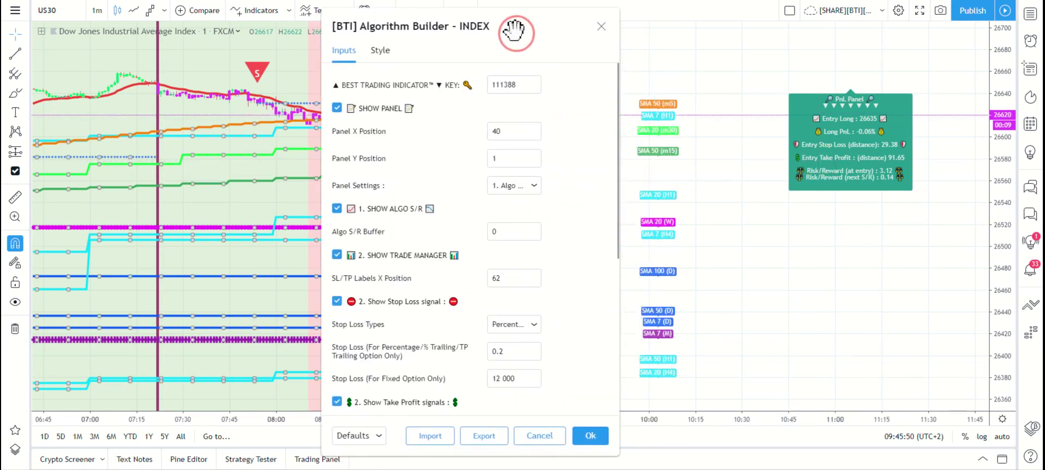
scroll(384, 145, down, 3)
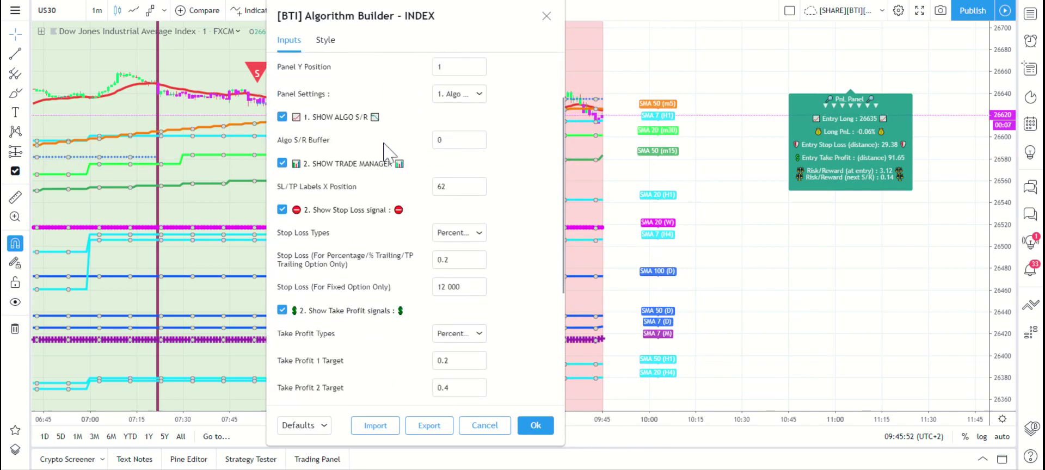
scroll(386, 153, up, 3)
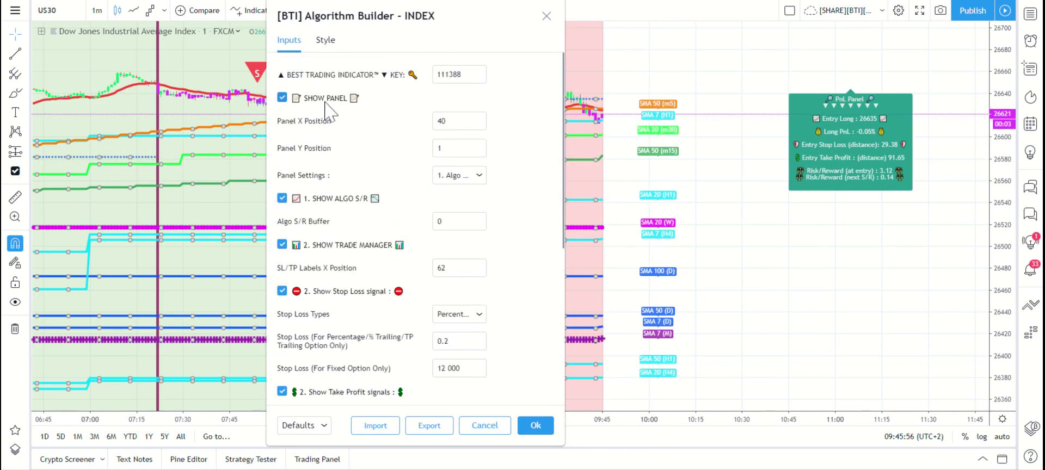
click(326, 97)
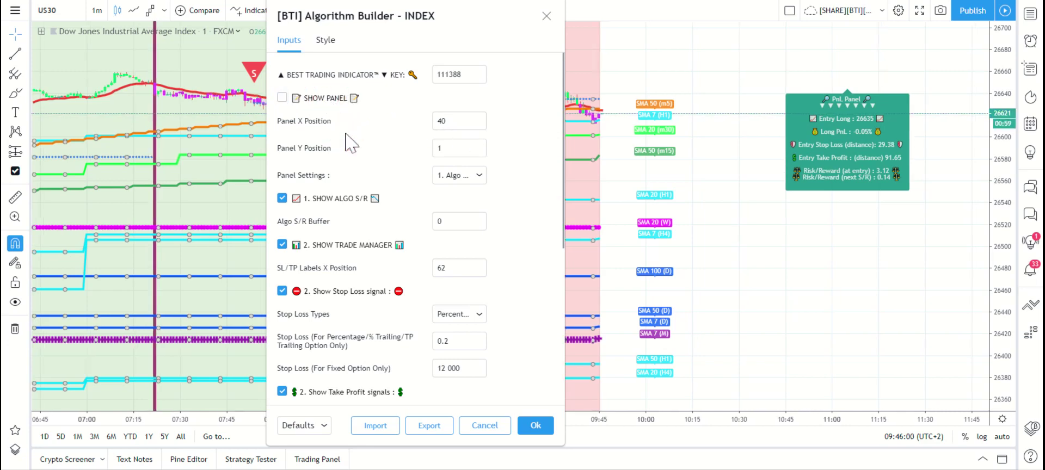
click(43, 32)
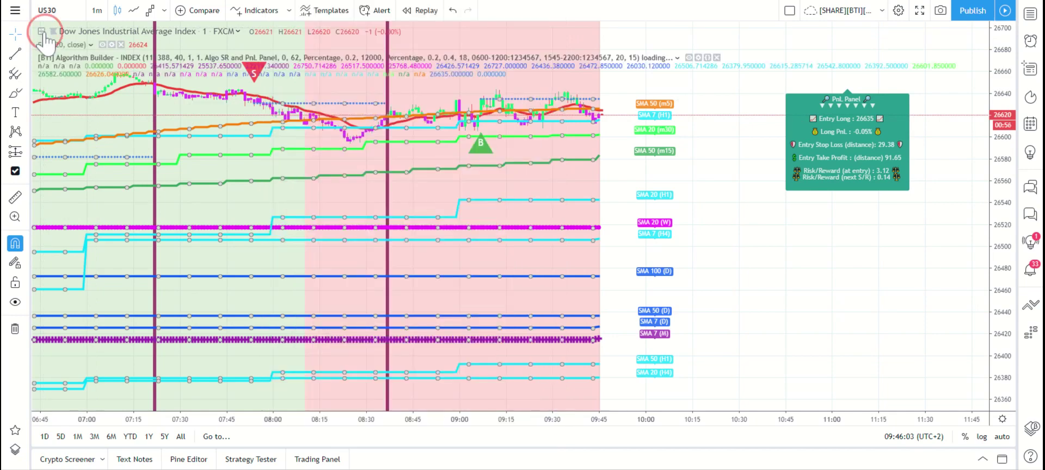
right_click(650, 57)
click(856, 259)
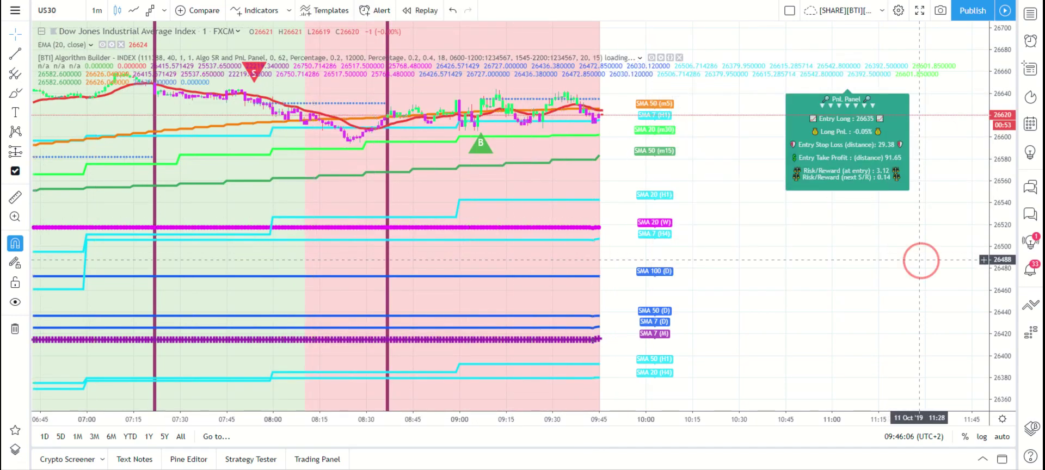
Step: Re-enable the panel at position 30 showing Trade Manager and PnL Panel, fitting both take-profit levels
double_click(822, 158)
drag(582, 26, 379, 23)
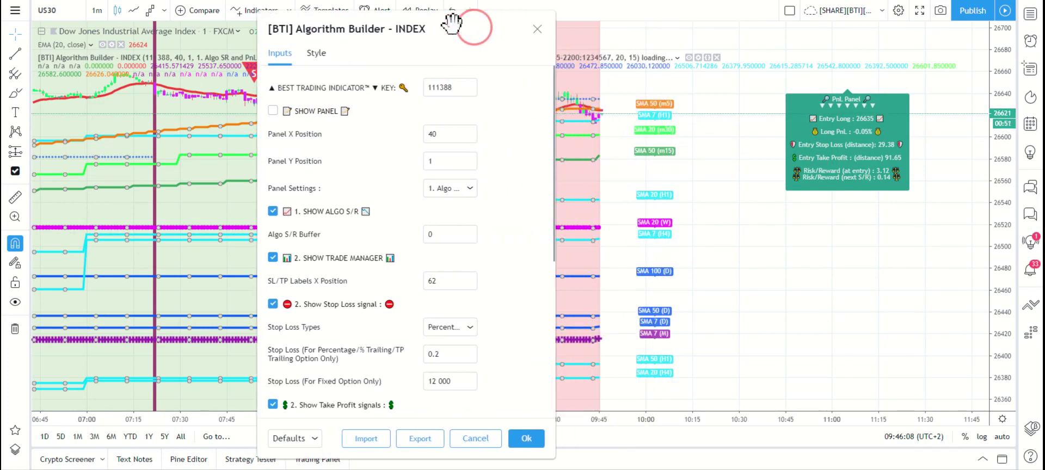
click(180, 109)
click(287, 137)
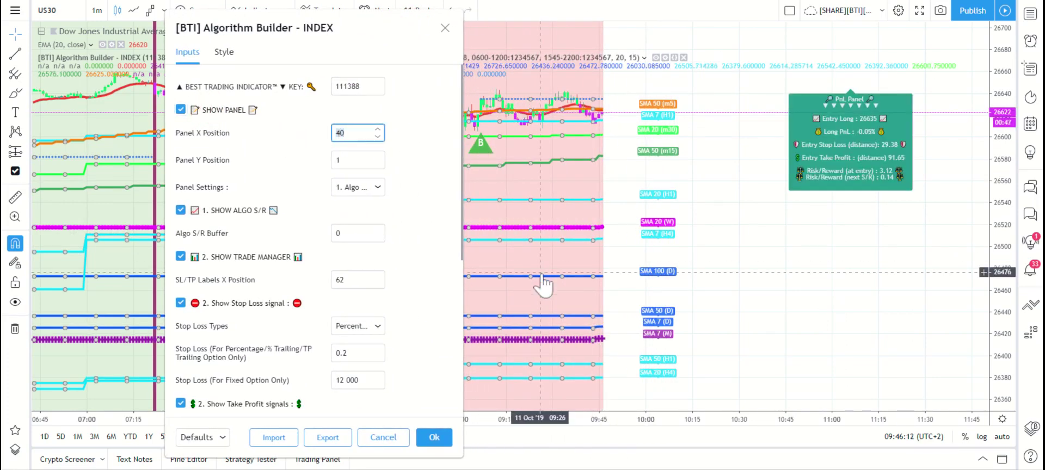
text(30)
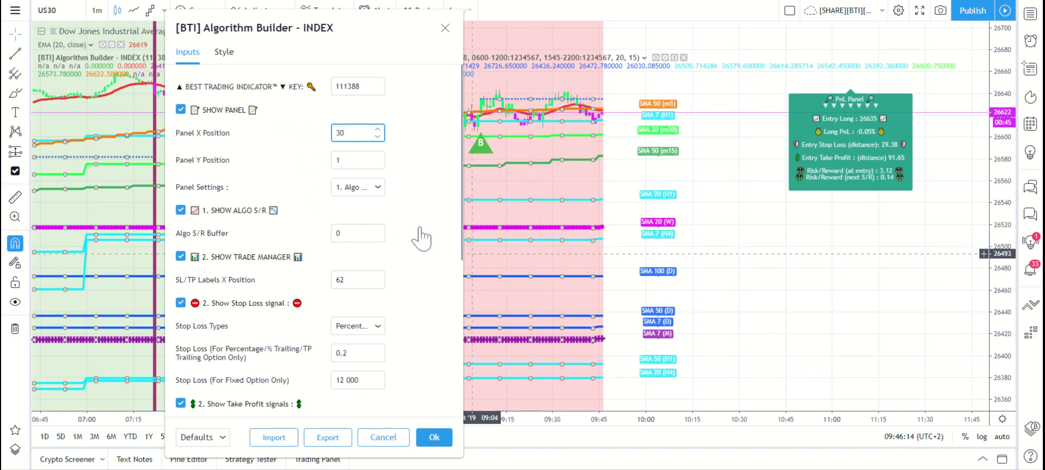
click(303, 162)
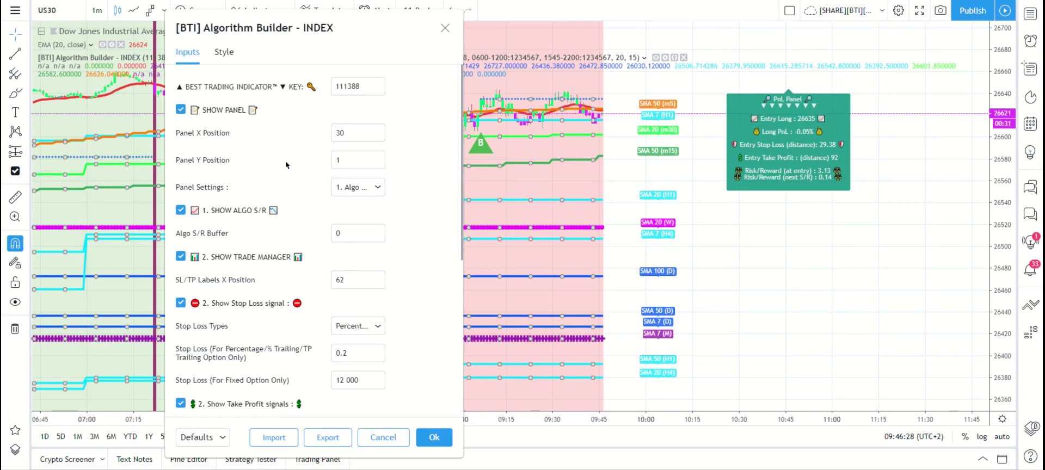
click(375, 189)
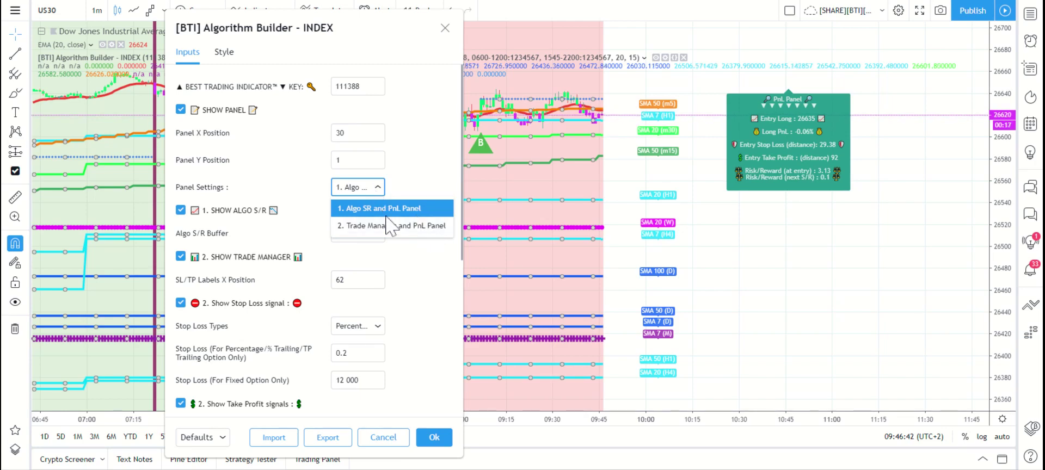
click(413, 225)
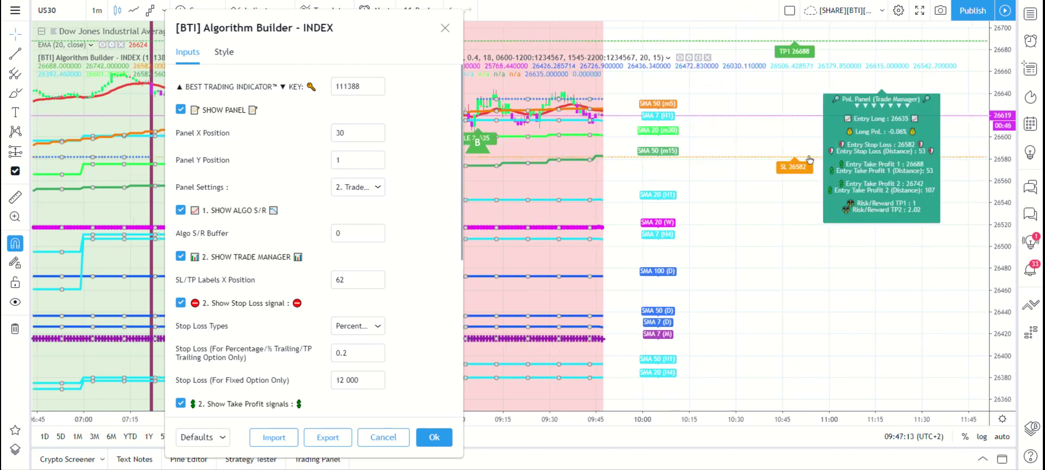
click(733, 224)
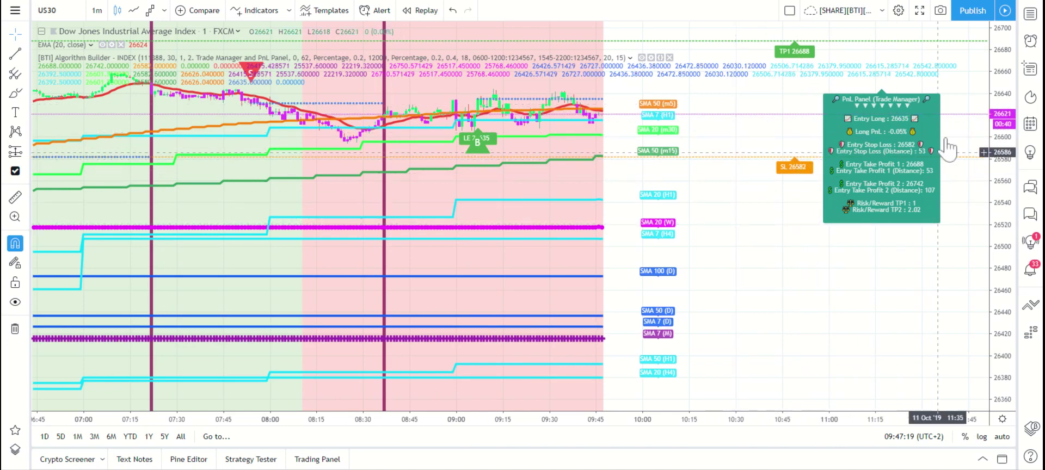
drag(996, 106, 992, 202)
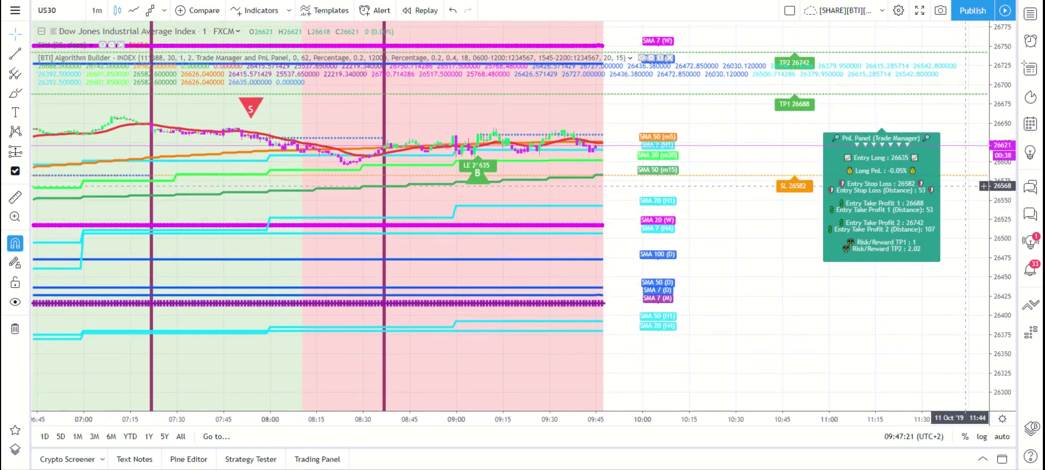
Step: Set the Algorithm Builder's Stop Loss Type to None
double_click(877, 224)
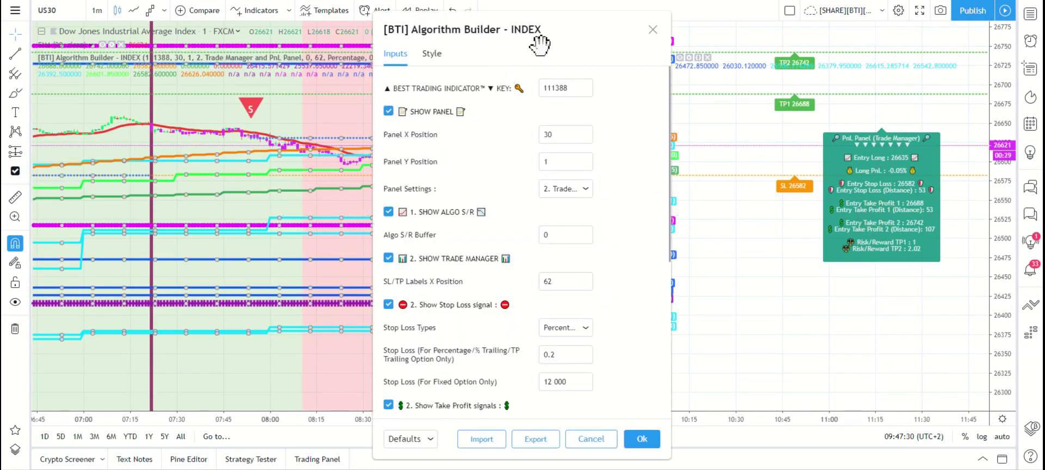
scroll(599, 221, down, 3)
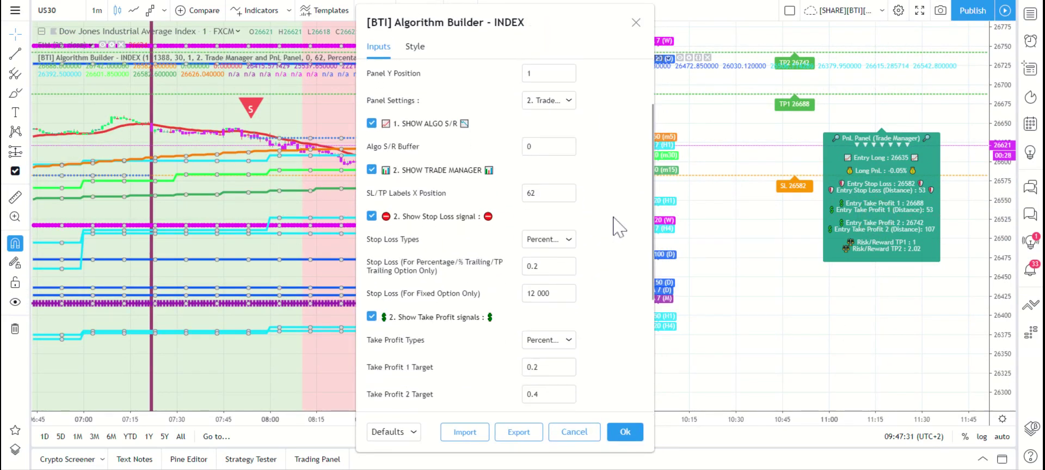
click(568, 239)
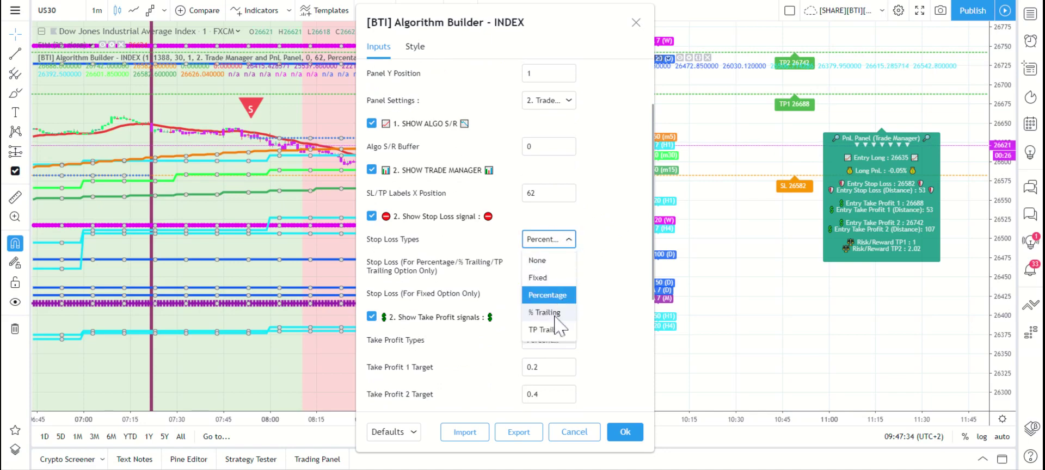
click(554, 315)
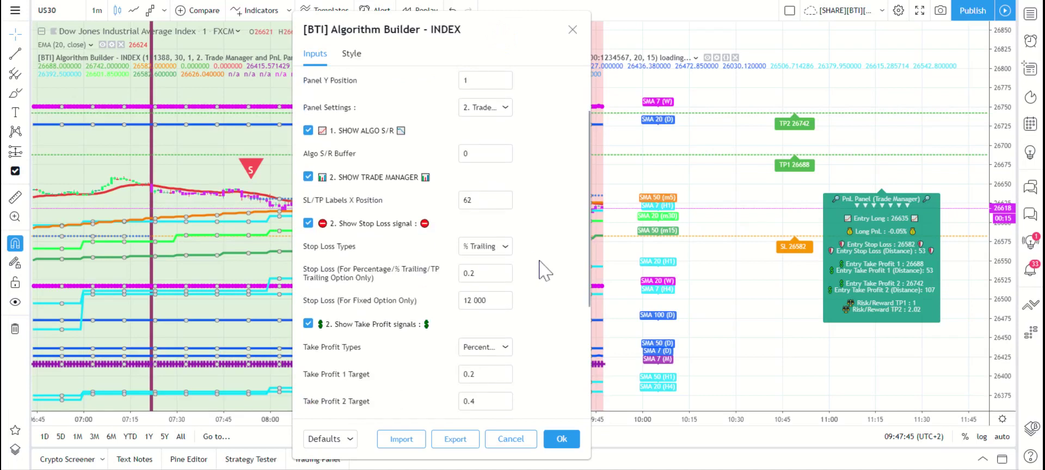
click(506, 246)
click(484, 264)
scroll(507, 218, down, 3)
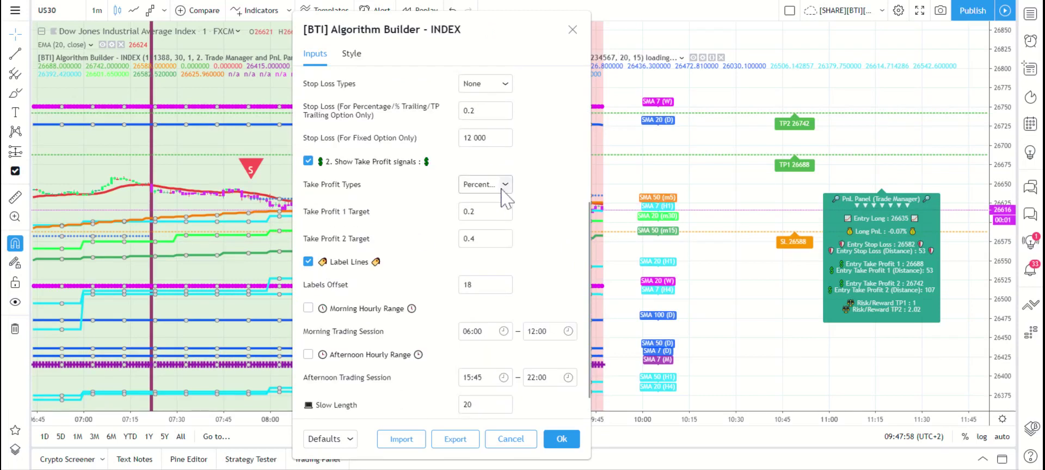
Step: Set Take Profit Type to Value with targets 26700 and 26750, and apply
click(505, 185)
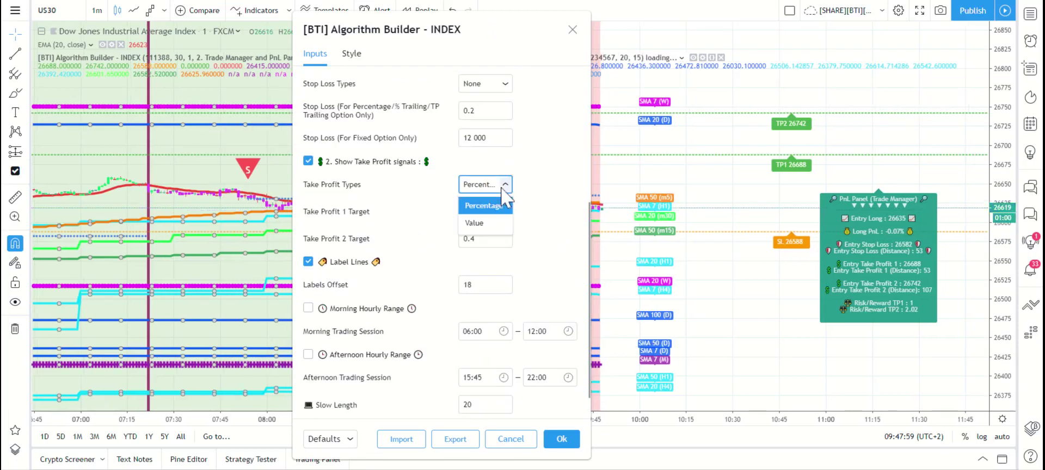
click(487, 224)
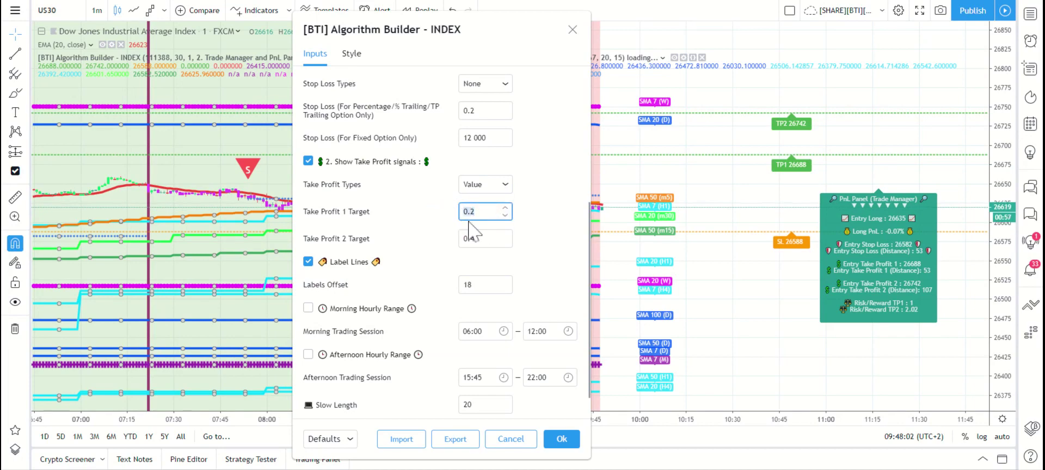
text(26700)
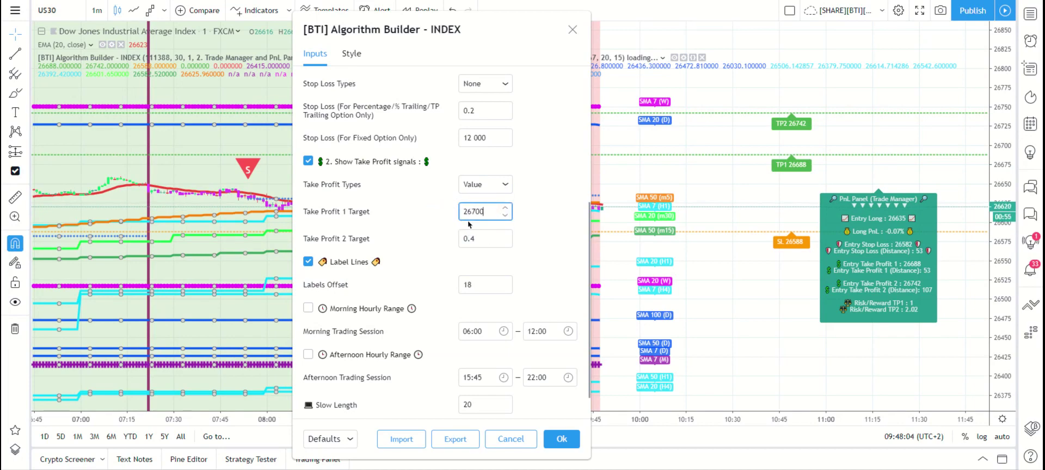
key(Tab)
text(26750)
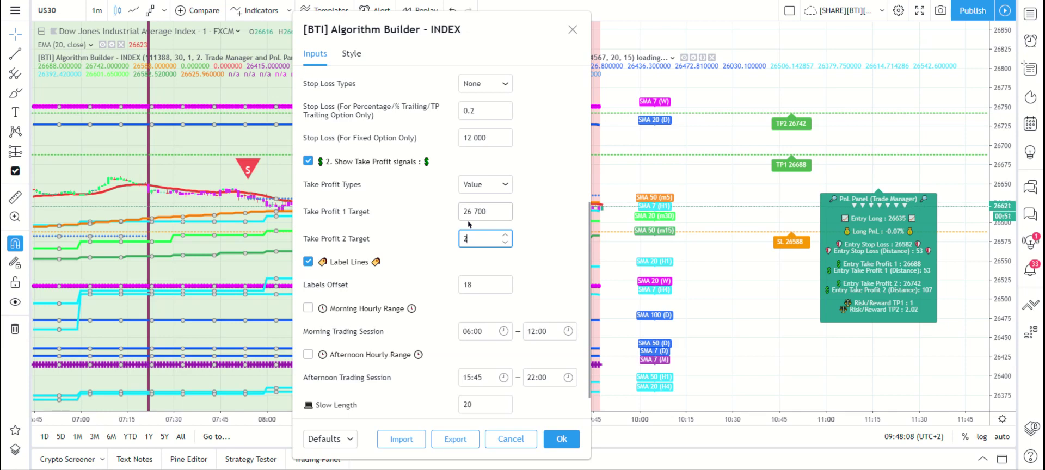
click(539, 216)
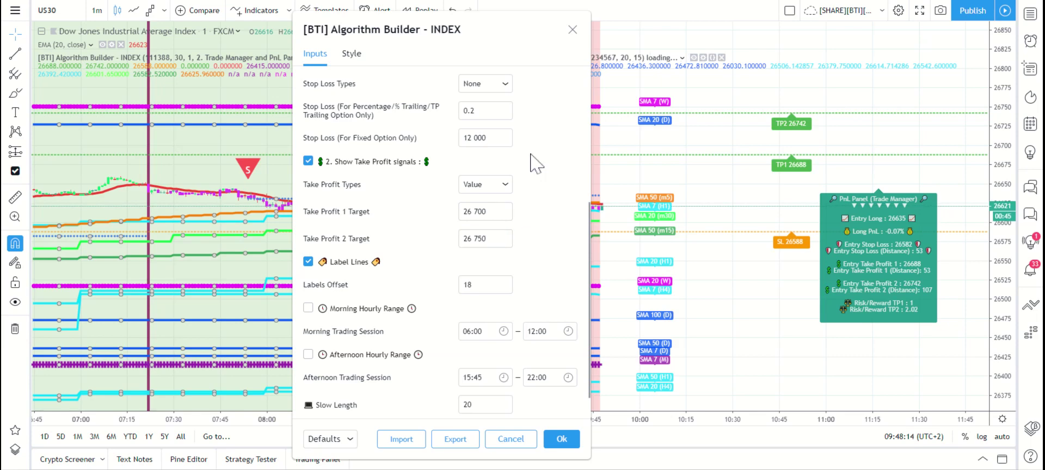
scroll(536, 164, up, 3)
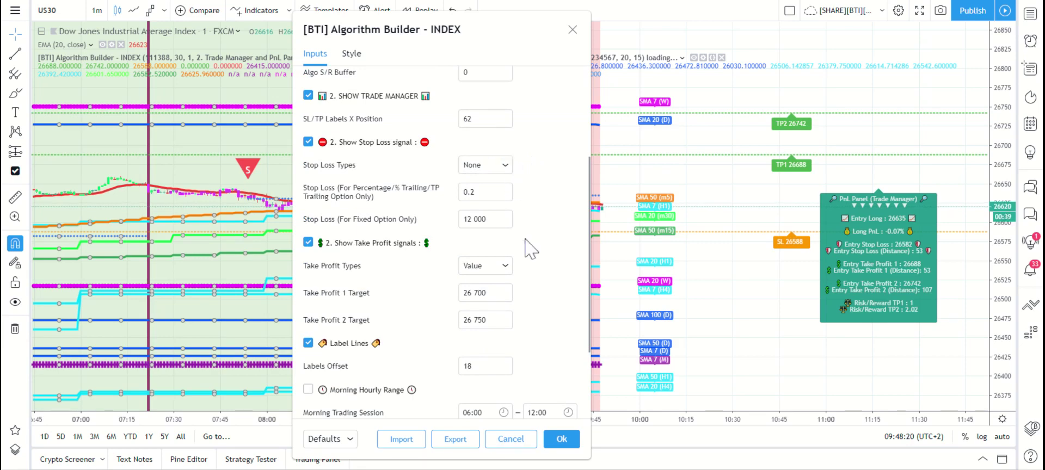
click(562, 438)
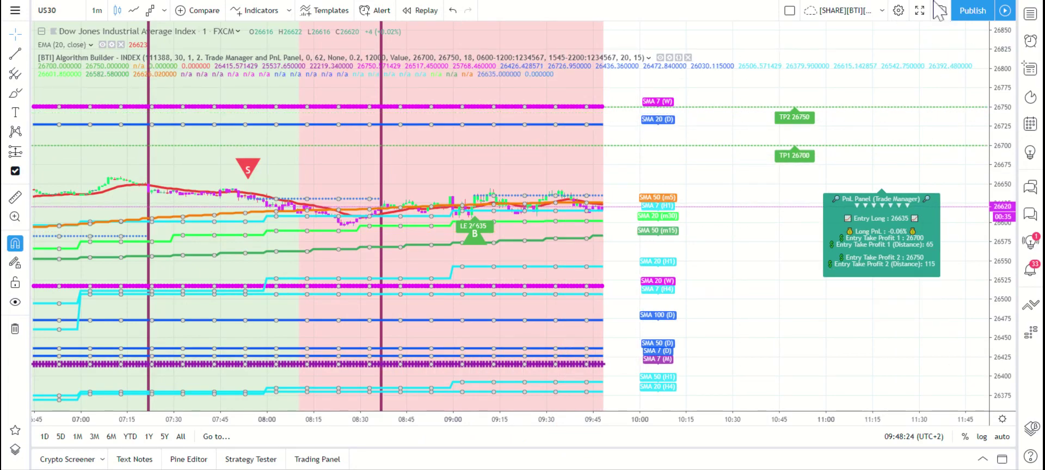
Step: Recheck the Algorithm Builder settings and bring up the empty Manage Alerts list
click(803, 157)
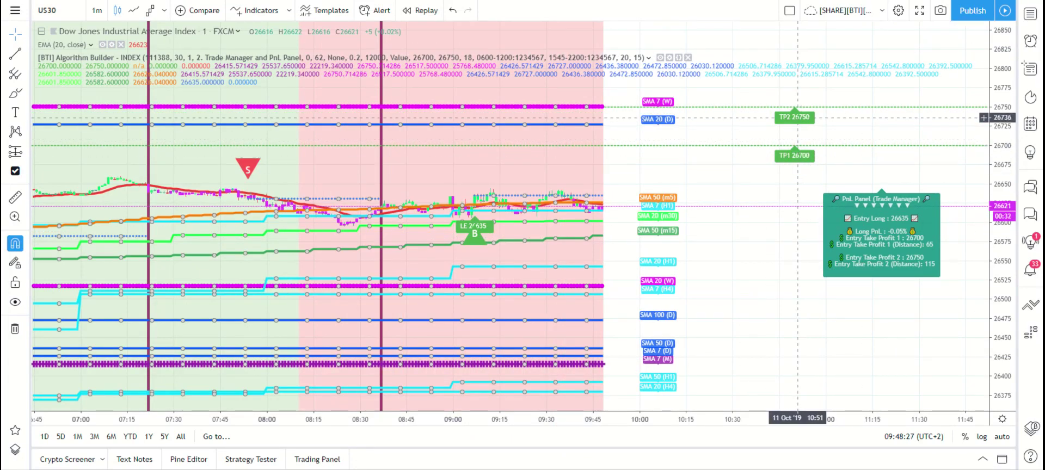
double_click(794, 116)
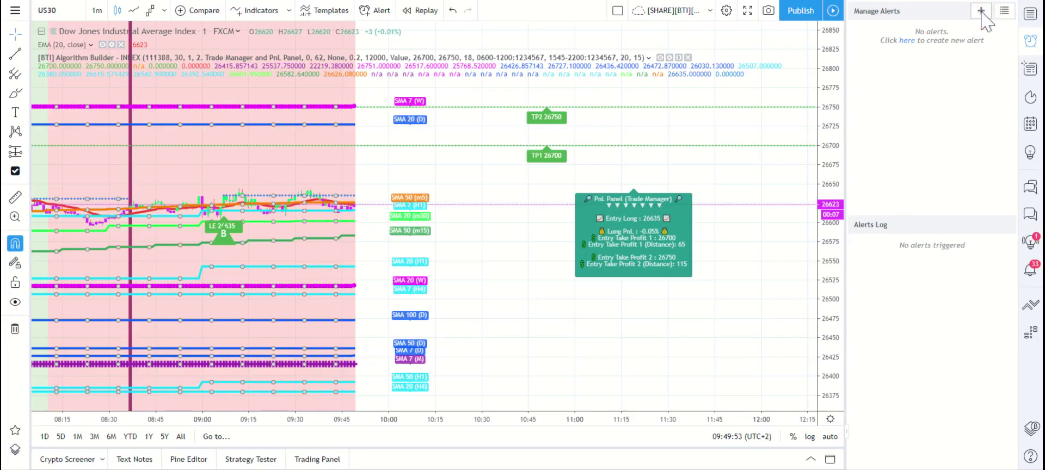
Step: Create a US30 Buy Alert from [BTI] Algorithm Builder, accepting the repainting warning
click(980, 11)
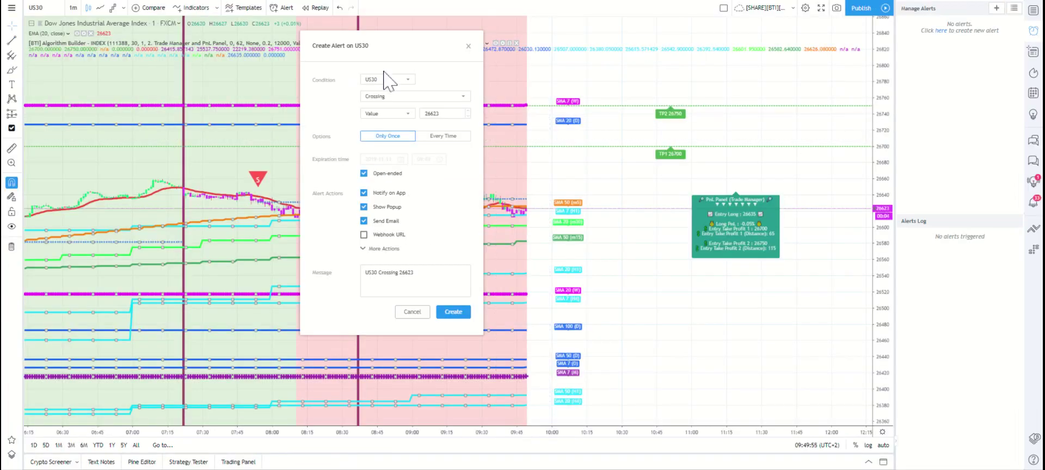
click(391, 82)
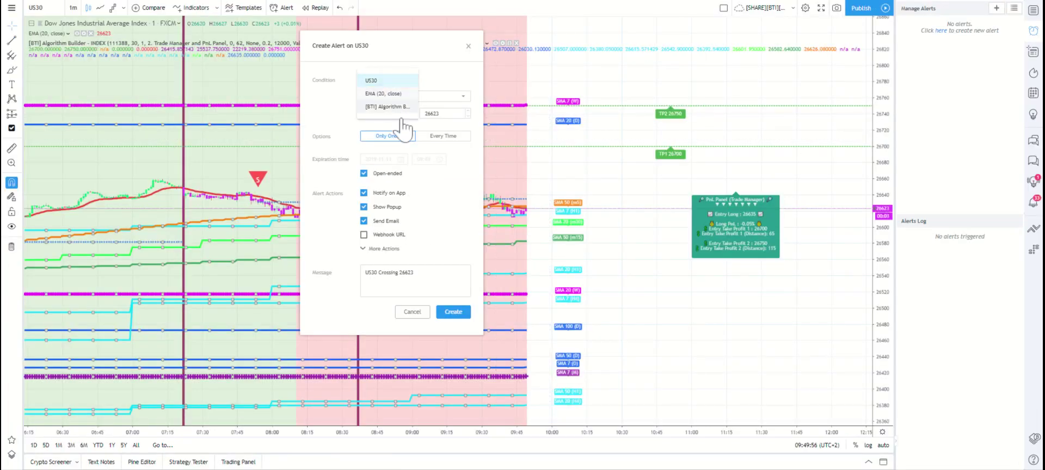
click(394, 106)
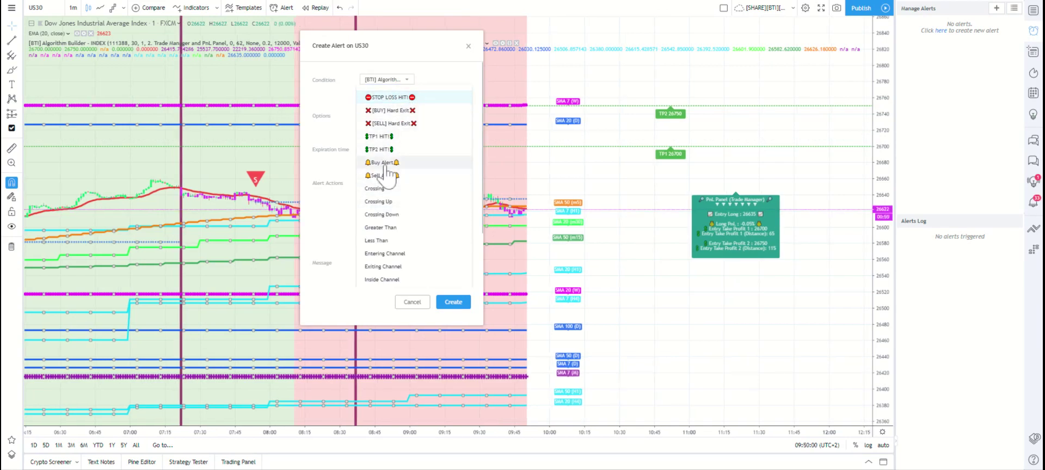
click(384, 163)
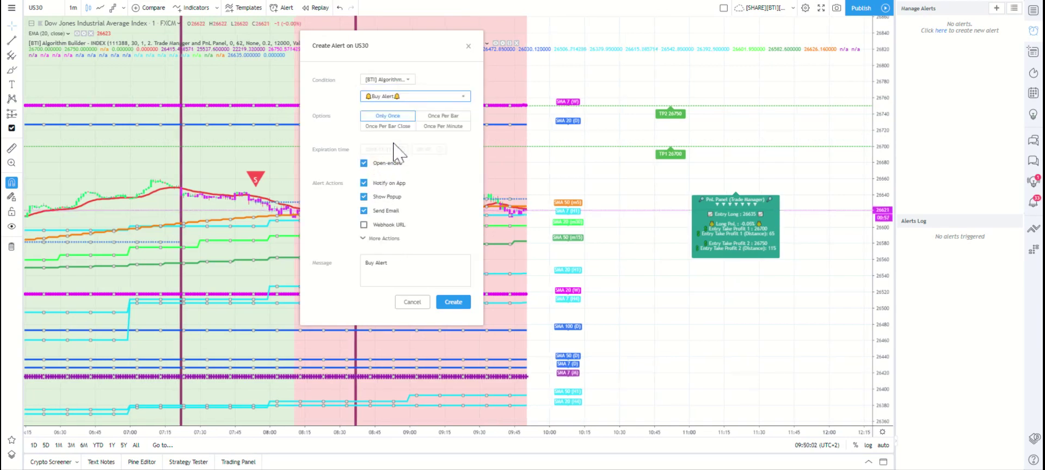
click(449, 302)
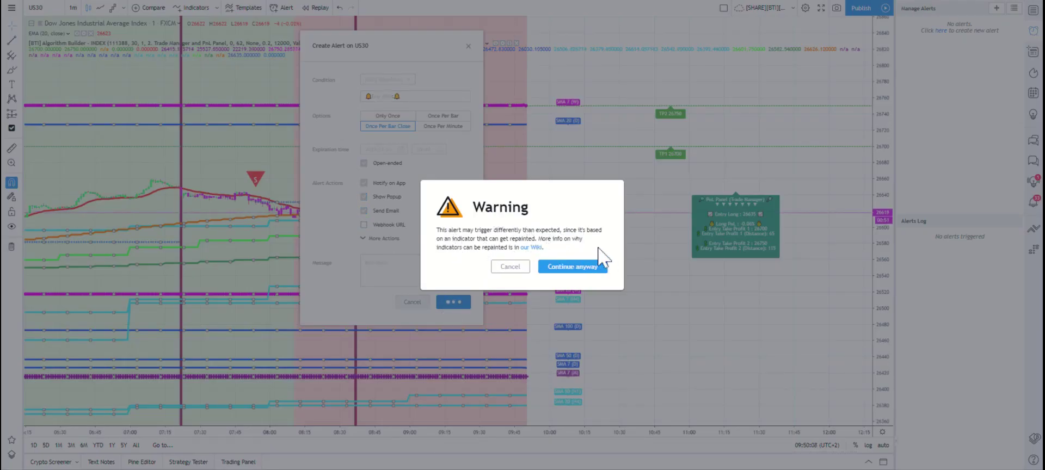
click(566, 267)
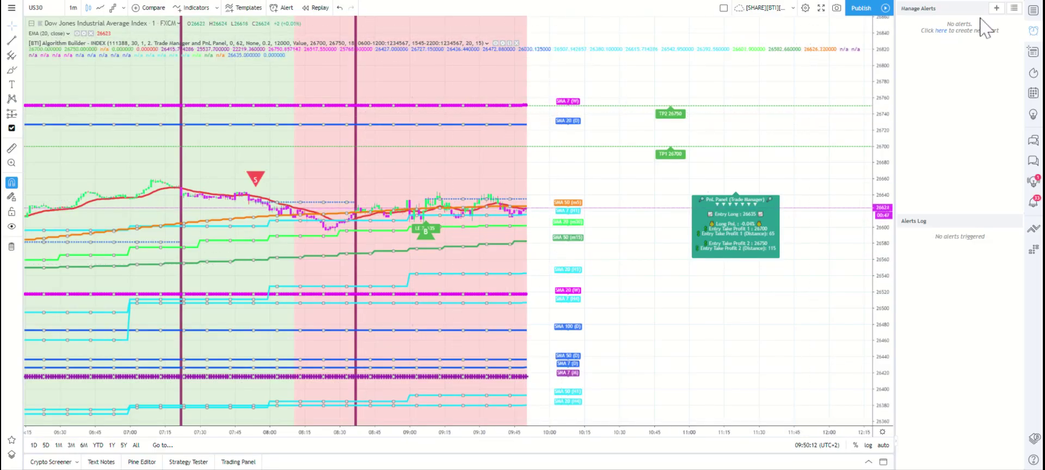
Step: Add a STOP LOSS HIT! alert from [BTI] Algorithm Builder, accepting the repainting warning
click(997, 7)
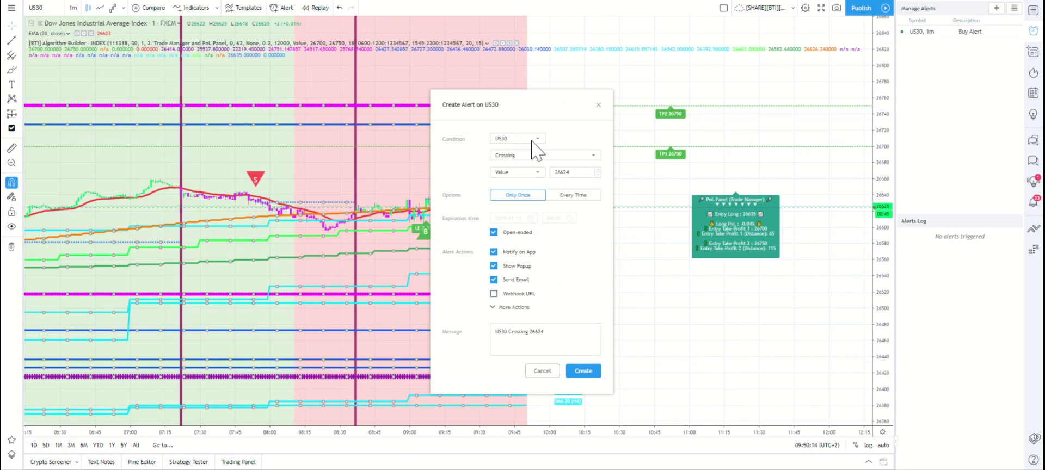
click(533, 141)
click(528, 166)
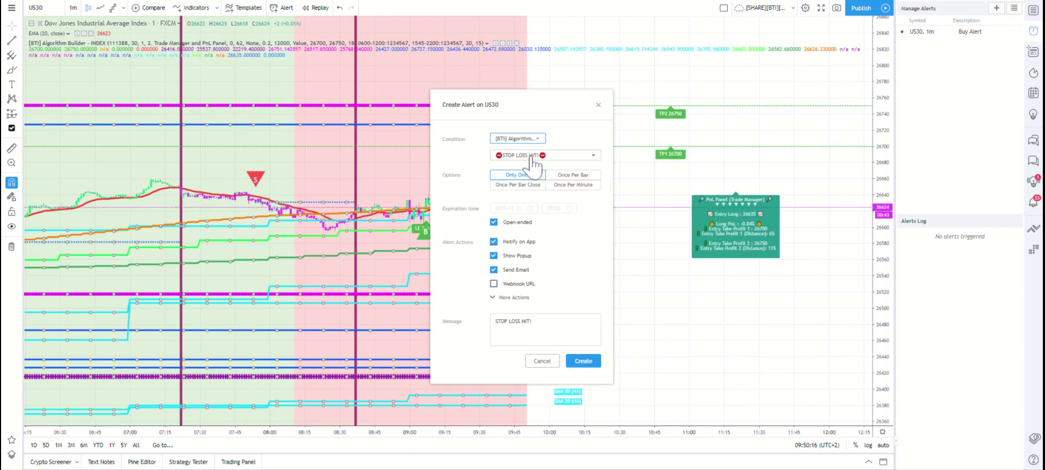
click(583, 362)
click(579, 268)
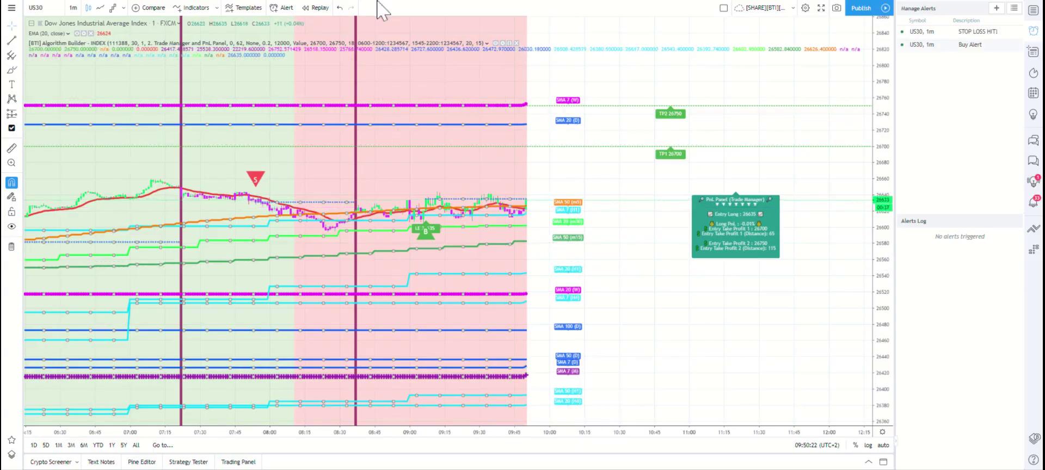